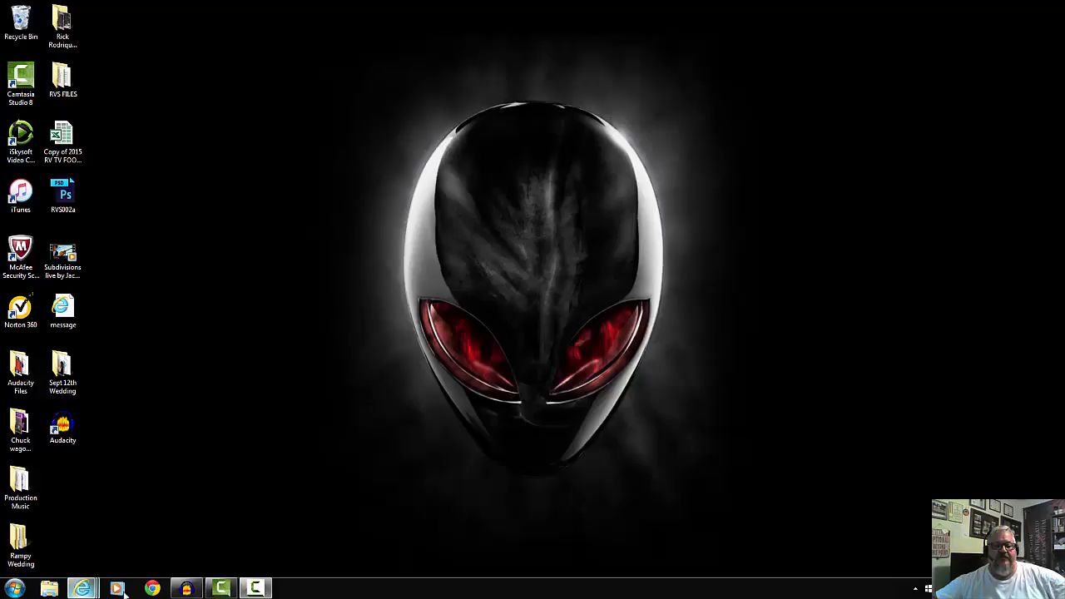
Review the Yahoo results for the Audacity free download and the SourceForge Audacity download page, leaving the browser minimized
{"action": "mouse_move", "coordinate": [82, 587]}
{"action": "mouse_move", "coordinate": [87, 545]}
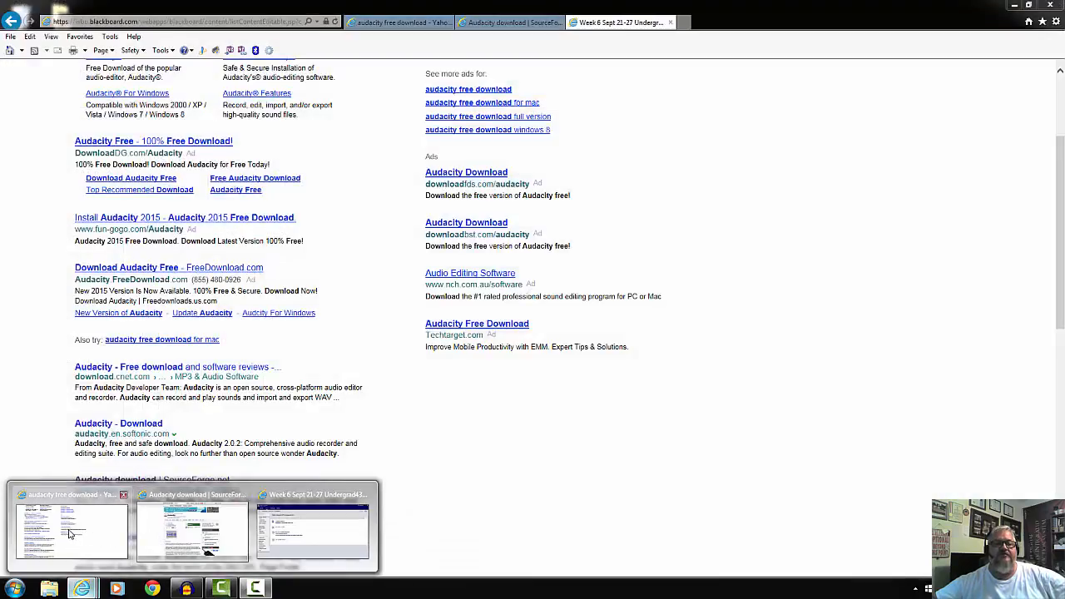
{"action": "left_click", "coordinate": [71, 533]}
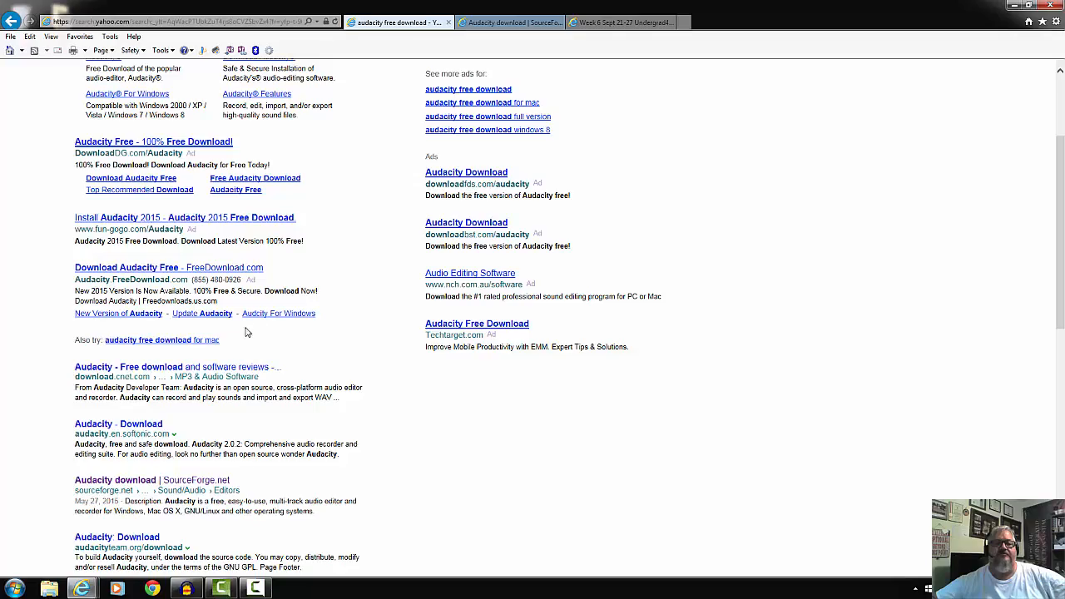
{"action": "scroll", "coordinate": [362, 346], "scroll_direction": "up", "scroll_amount": 2}
{"action": "scroll", "coordinate": [362, 346], "scroll_direction": "down", "scroll_amount": 2}
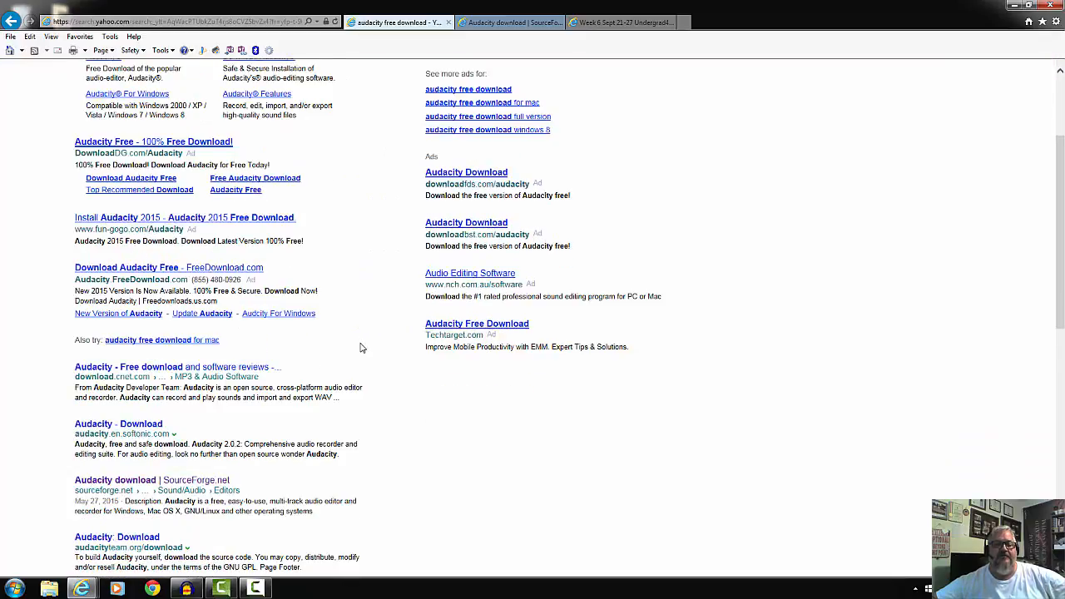
{"action": "scroll", "coordinate": [361, 347], "scroll_direction": "down", "scroll_amount": 1}
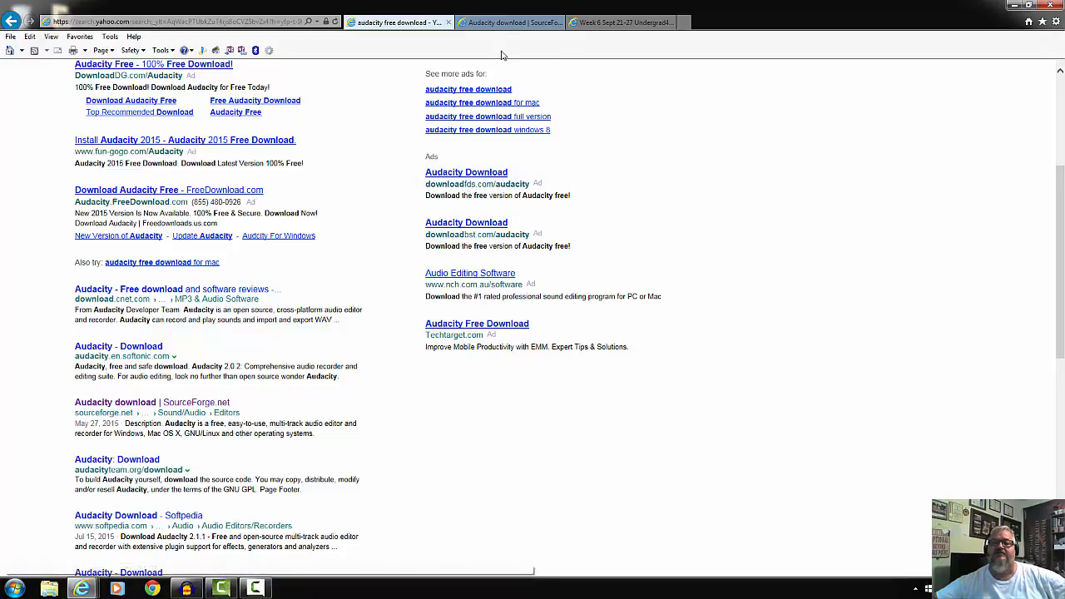
{"action": "left_click", "coordinate": [500, 23]}
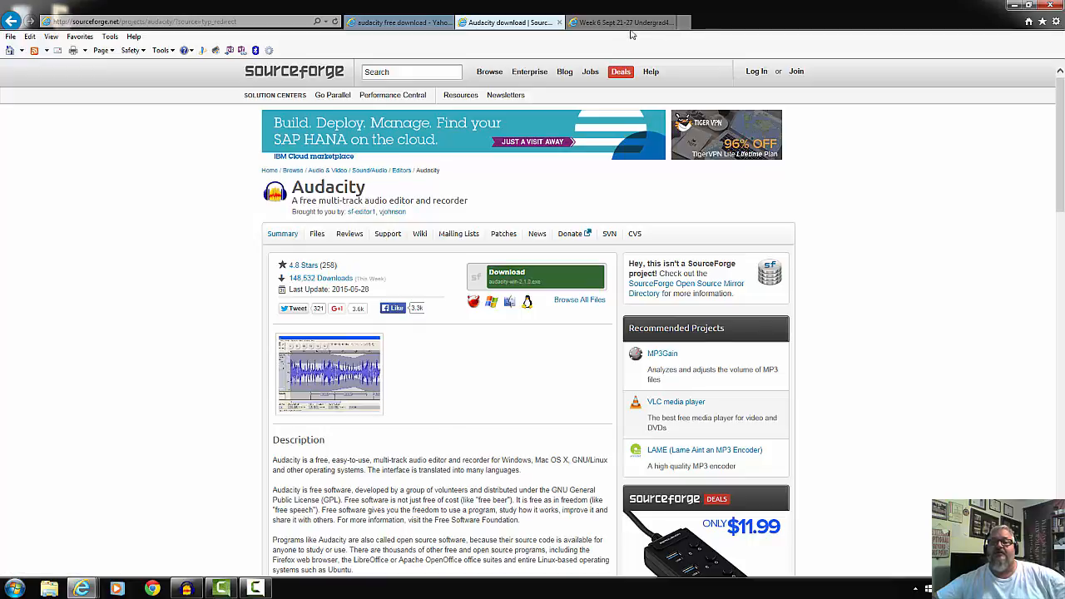
{"action": "left_click", "coordinate": [1011, 6]}
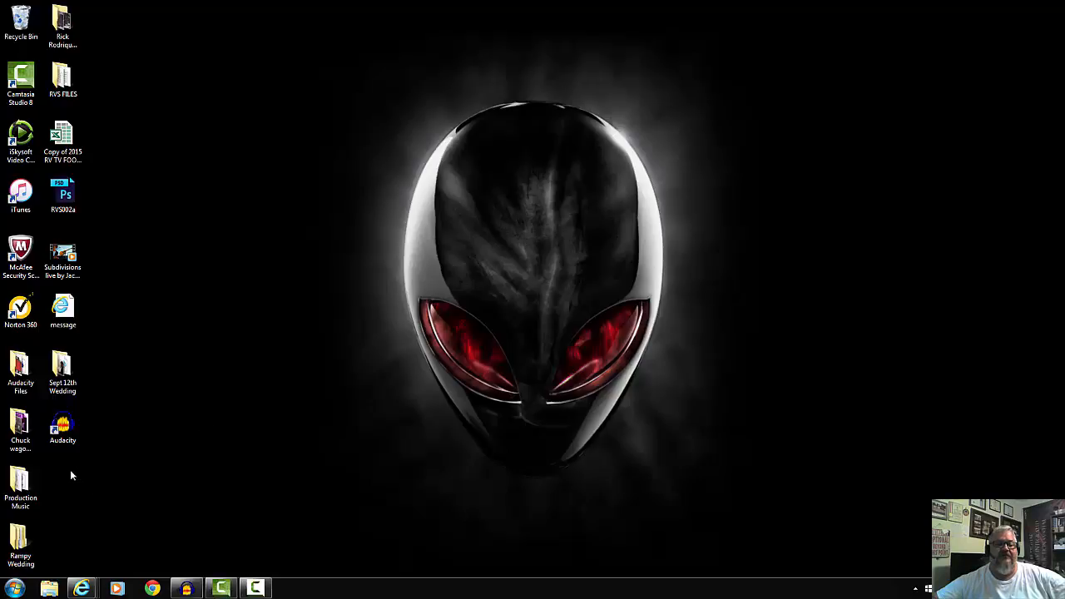
Open the Why God Made Teachers document from the Audacity Files folder, read through the poem, and return to the folder
{"action": "double_click", "coordinate": [20, 366]}
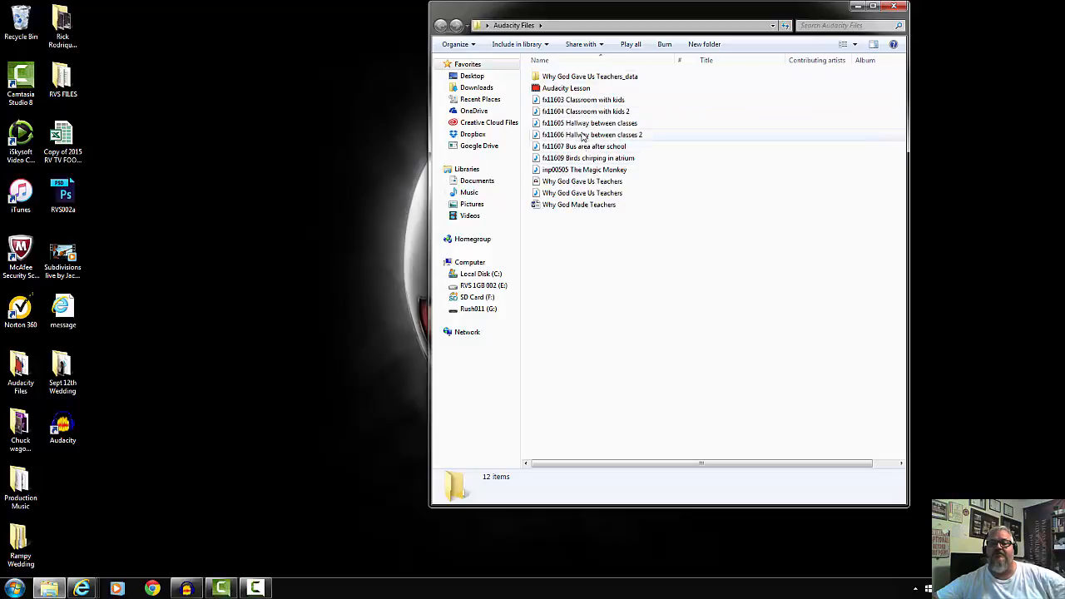
{"action": "left_click", "coordinate": [570, 208]}
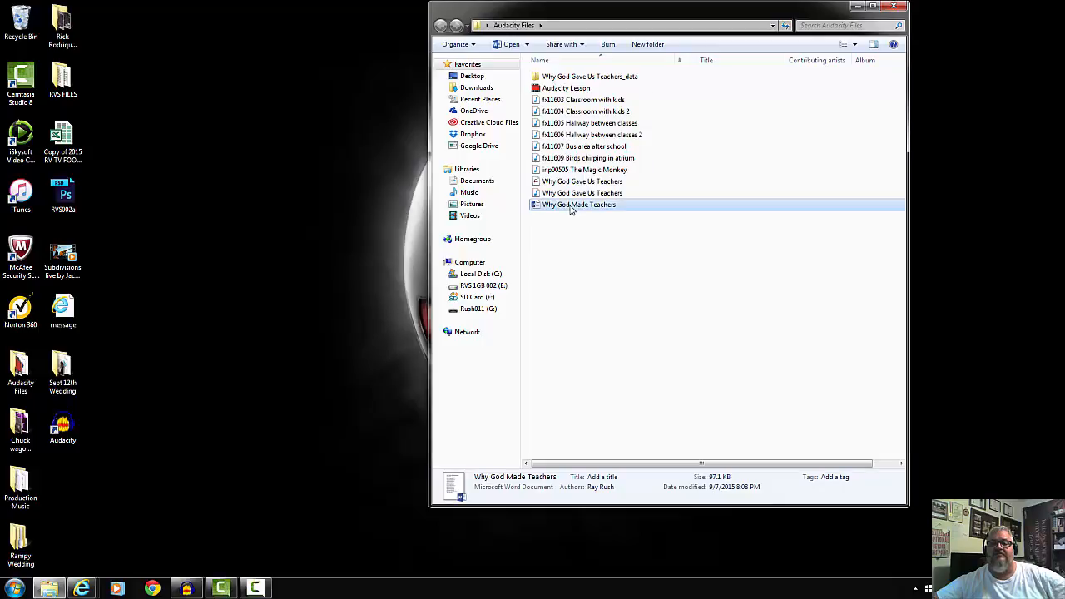
{"action": "double_click", "coordinate": [571, 208]}
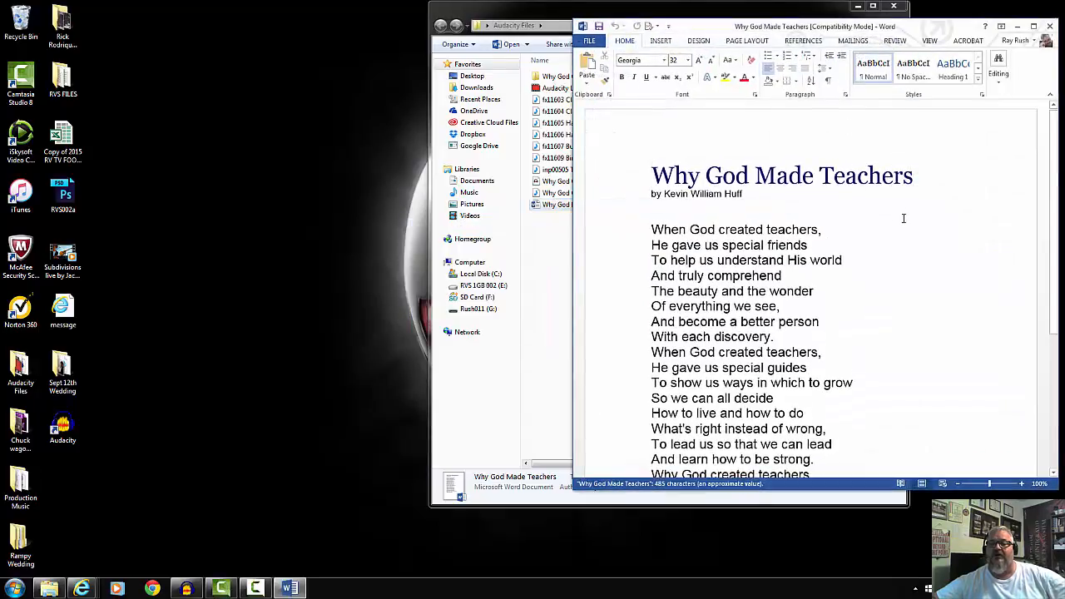
{"action": "scroll", "coordinate": [858, 225], "scroll_direction": "down", "scroll_amount": 5}
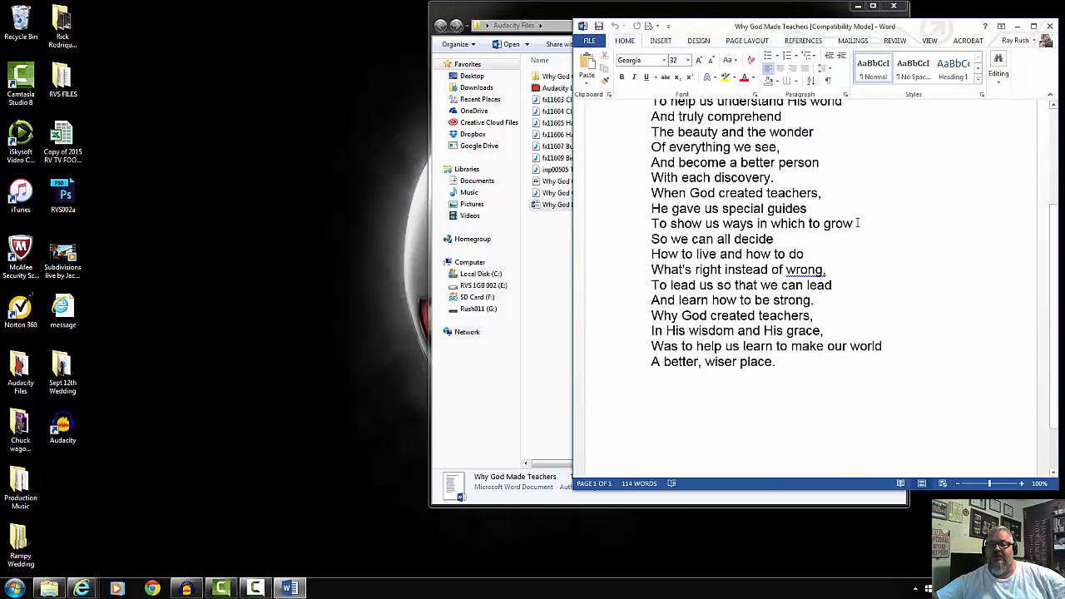
{"action": "scroll", "coordinate": [838, 228], "scroll_direction": "up", "scroll_amount": 5}
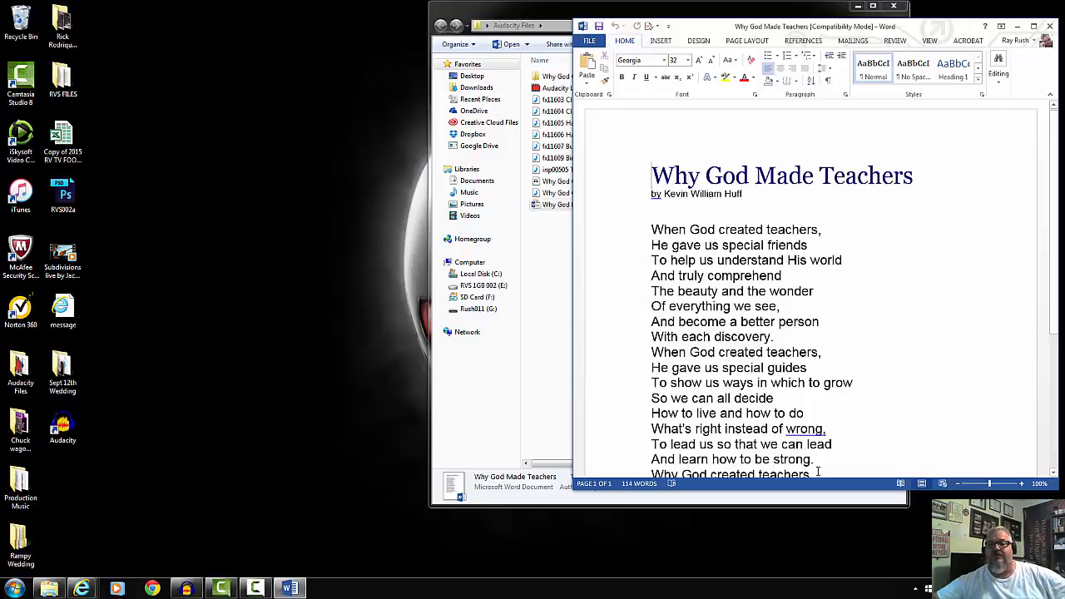
{"action": "triple_click", "coordinate": [958, 170]}
{"action": "left_click_drag", "start_coordinate": [737, 194], "coordinate": [616, 190]}
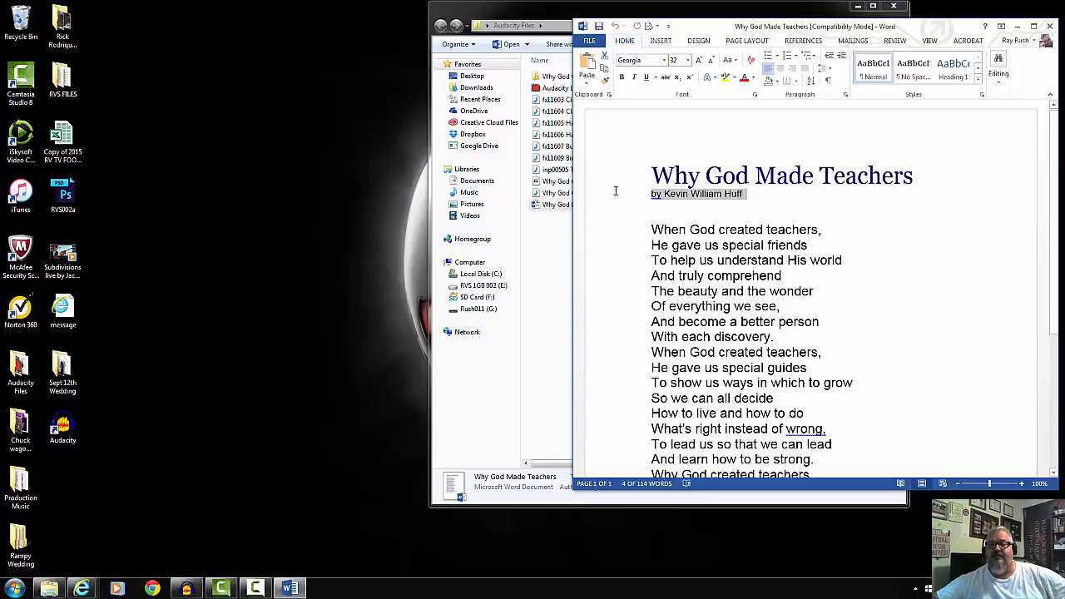
{"action": "left_click", "coordinate": [870, 271]}
{"action": "scroll", "coordinate": [872, 278], "scroll_direction": "down", "scroll_amount": 2}
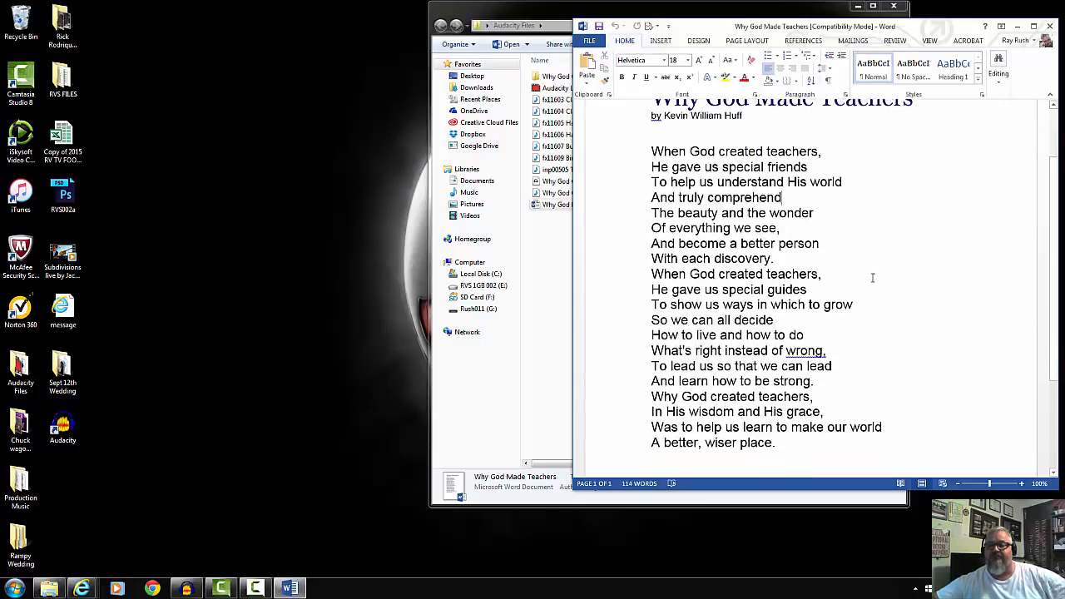
{"action": "scroll", "coordinate": [873, 278], "scroll_direction": "down", "scroll_amount": 3}
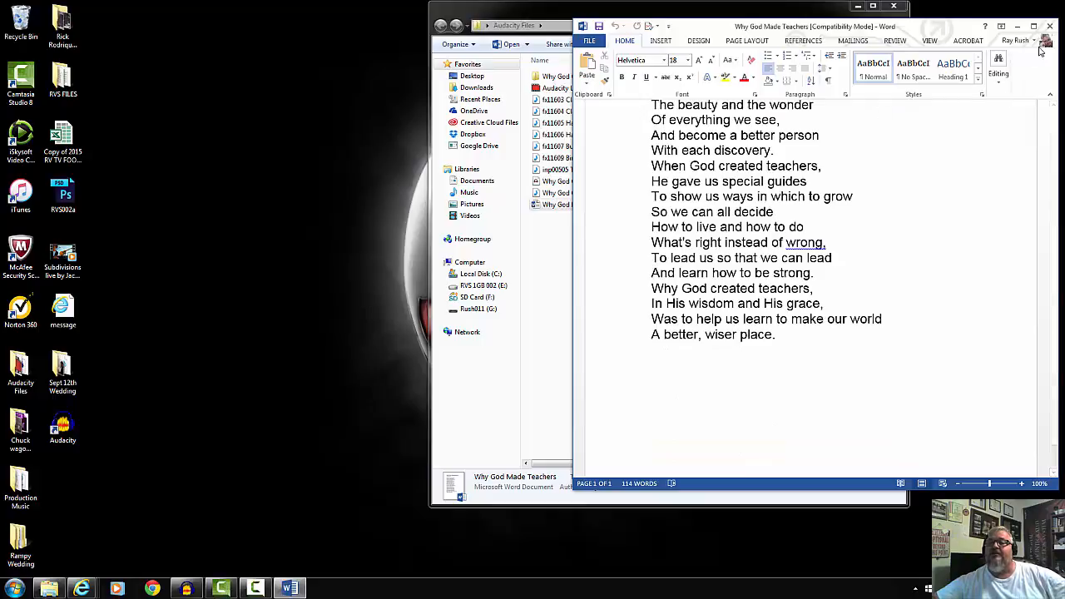
{"action": "left_click", "coordinate": [623, 310]}
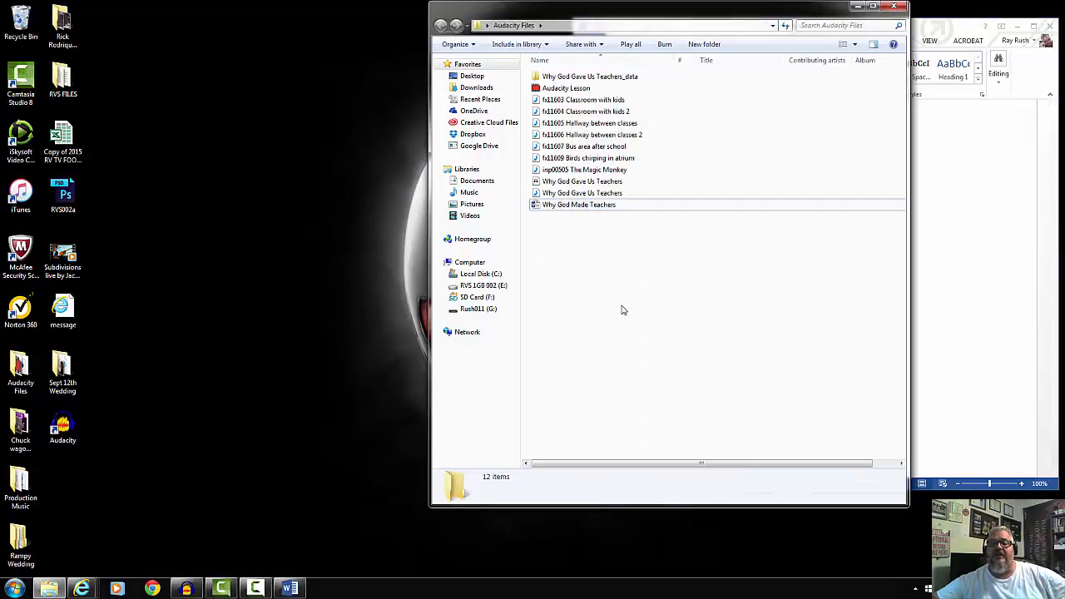
Play the Why God Gave Us Teachers WAV file from the folder briefly, then close the media player
{"action": "double_click", "coordinate": [581, 192]}
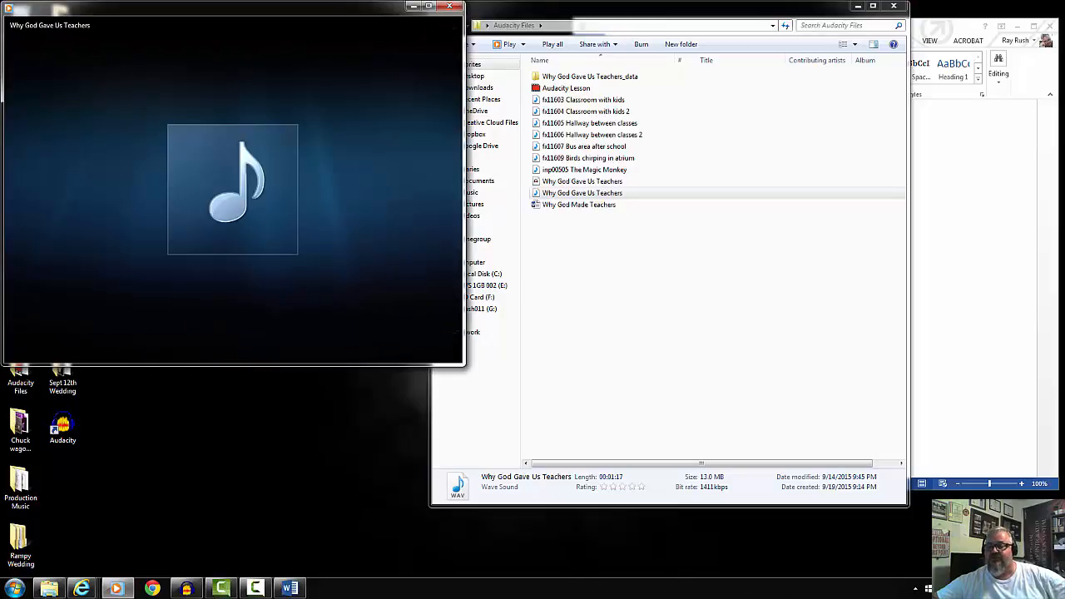
{"action": "mouse_move", "coordinate": [97, 338]}
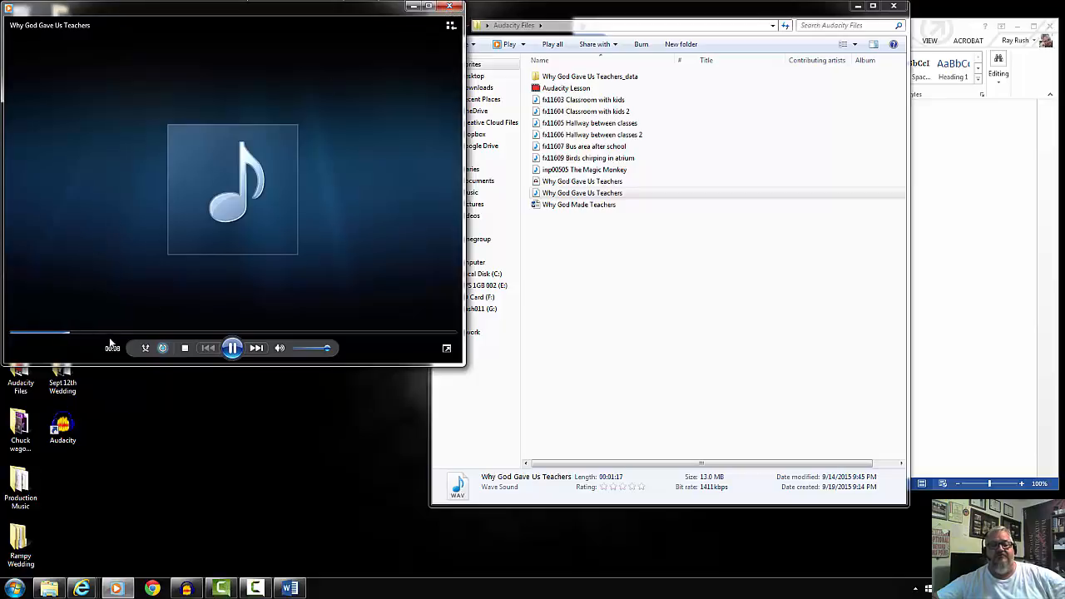
{"action": "left_click", "coordinate": [449, 5]}
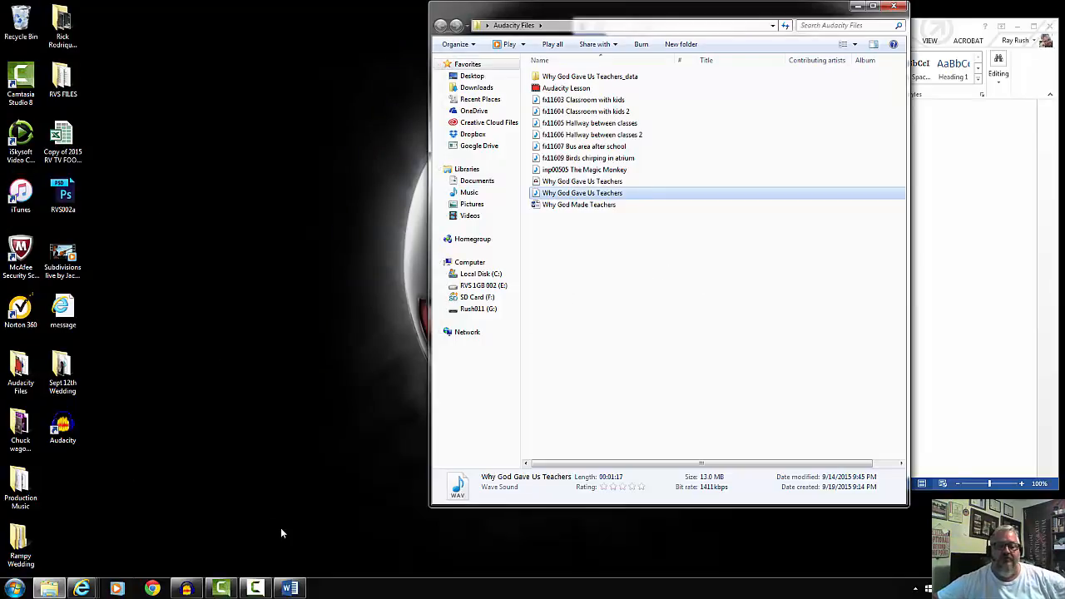
Switch to the Audacity project Why God Gave Us Teachers and listen to the narration's beginning, middle and end
{"action": "left_click", "coordinate": [186, 589]}
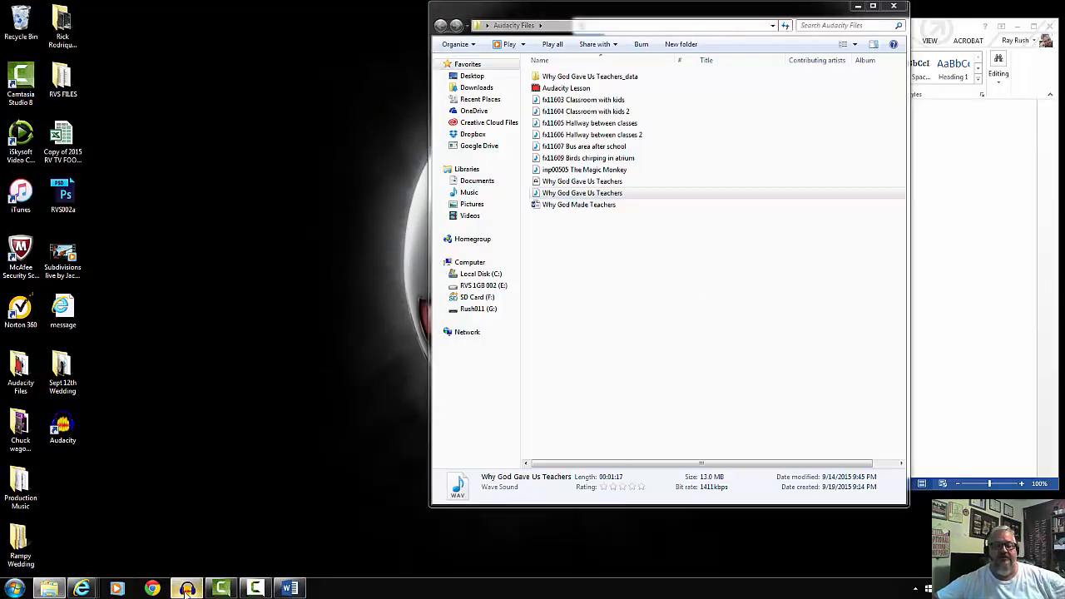
{"action": "left_click", "coordinate": [206, 566]}
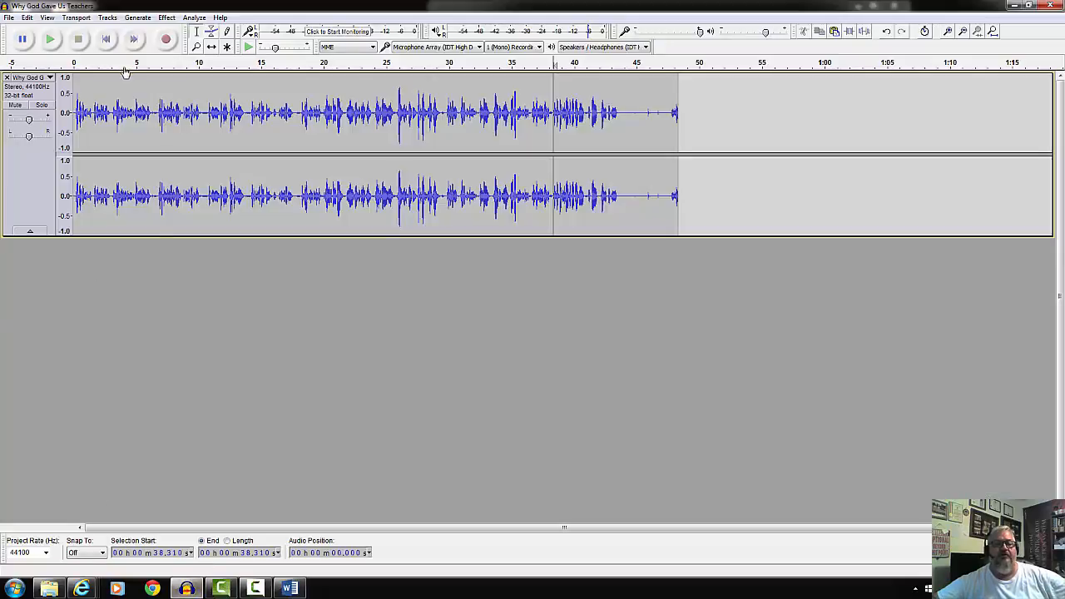
{"action": "left_click", "coordinate": [75, 63]}
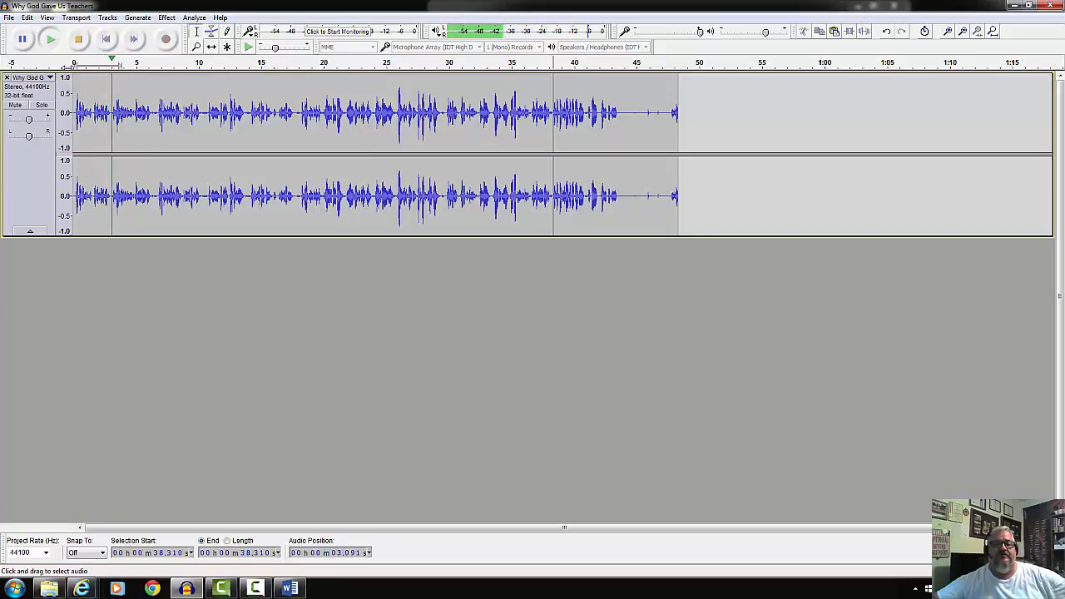
{"action": "key", "text": "space"}
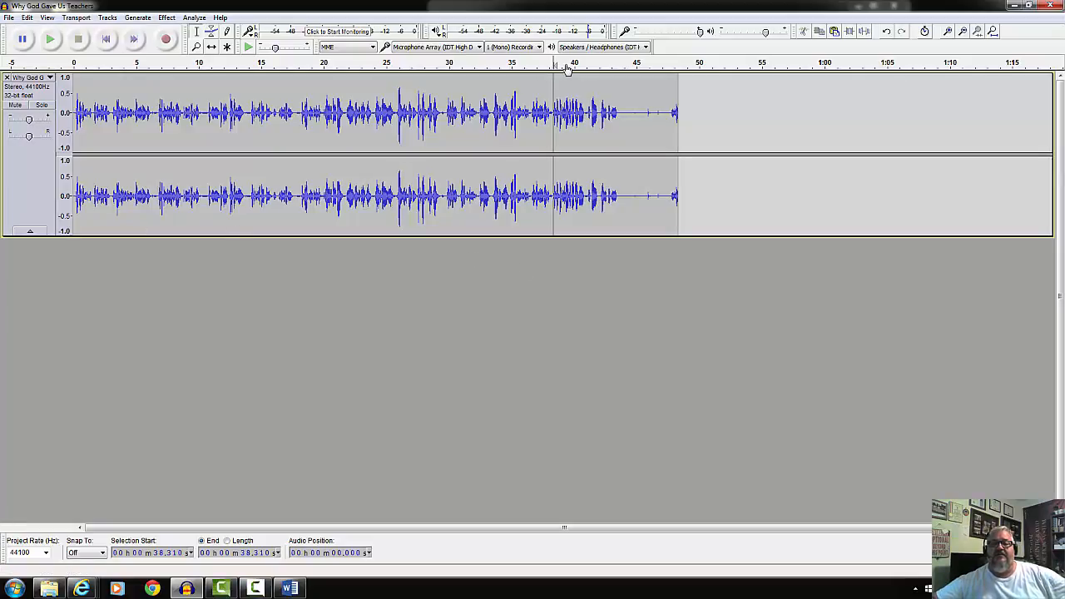
{"action": "left_click", "coordinate": [596, 69]}
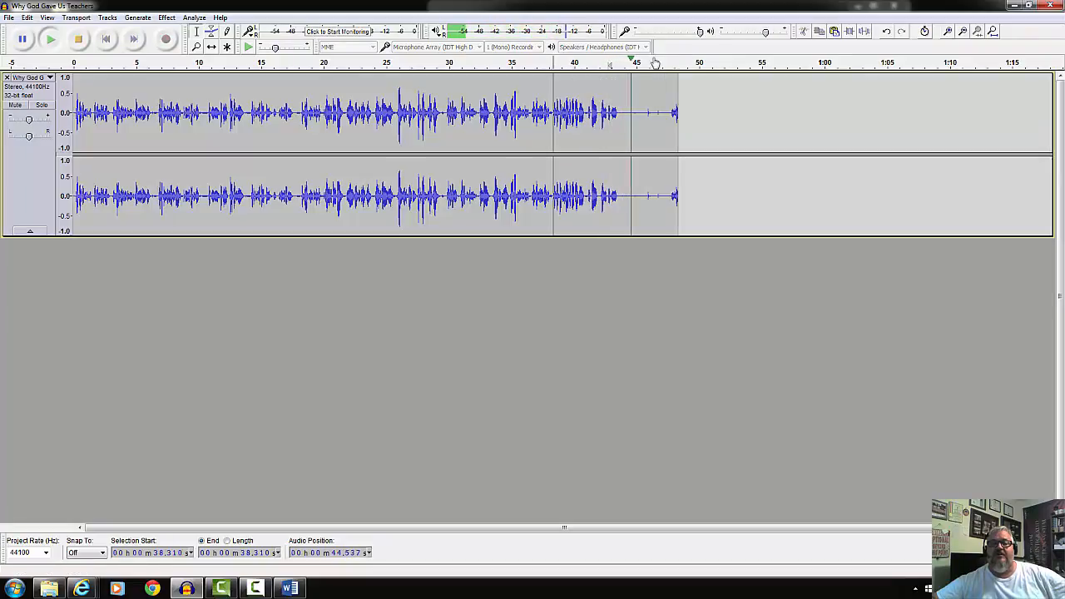
{"action": "left_click", "coordinate": [402, 63]}
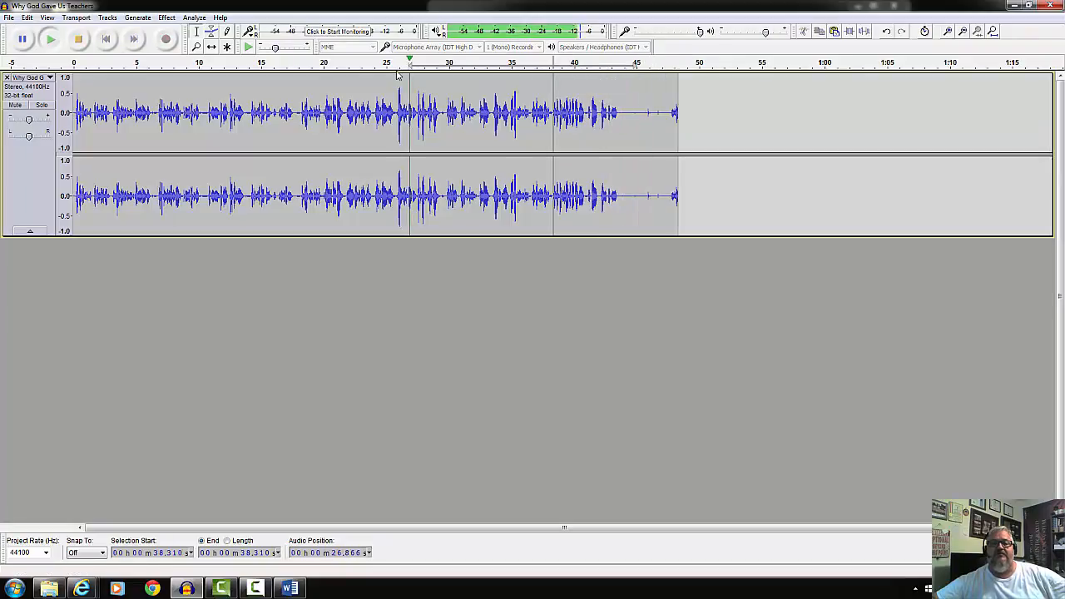
{"action": "left_click", "coordinate": [578, 66]}
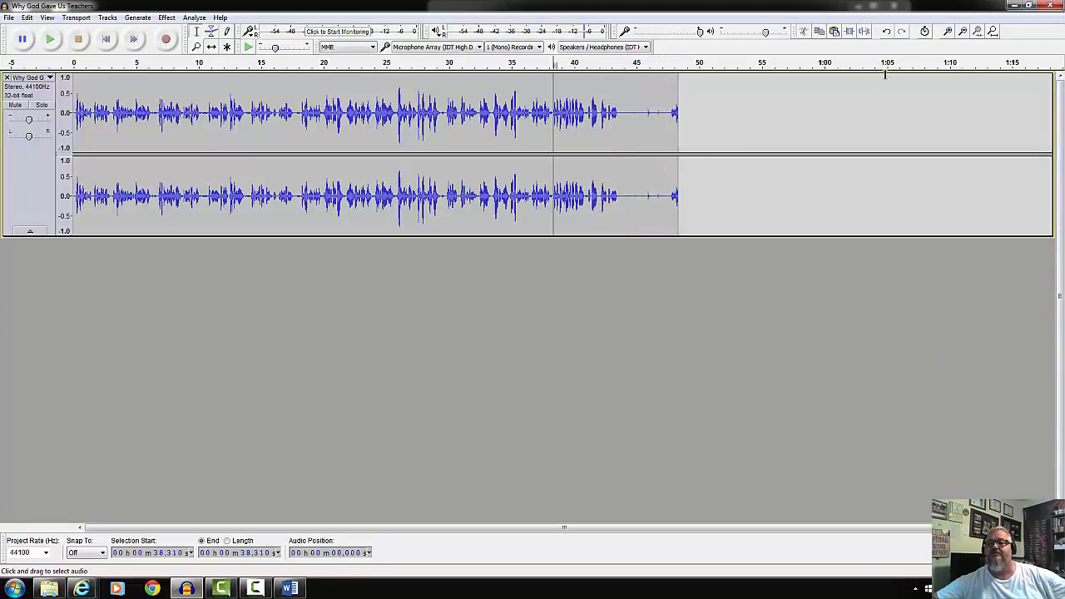
Cut the unwanted tail of the narration, from about 43.6 s to the end of the clip at about 48.3 s
{"action": "left_click", "coordinate": [618, 78]}
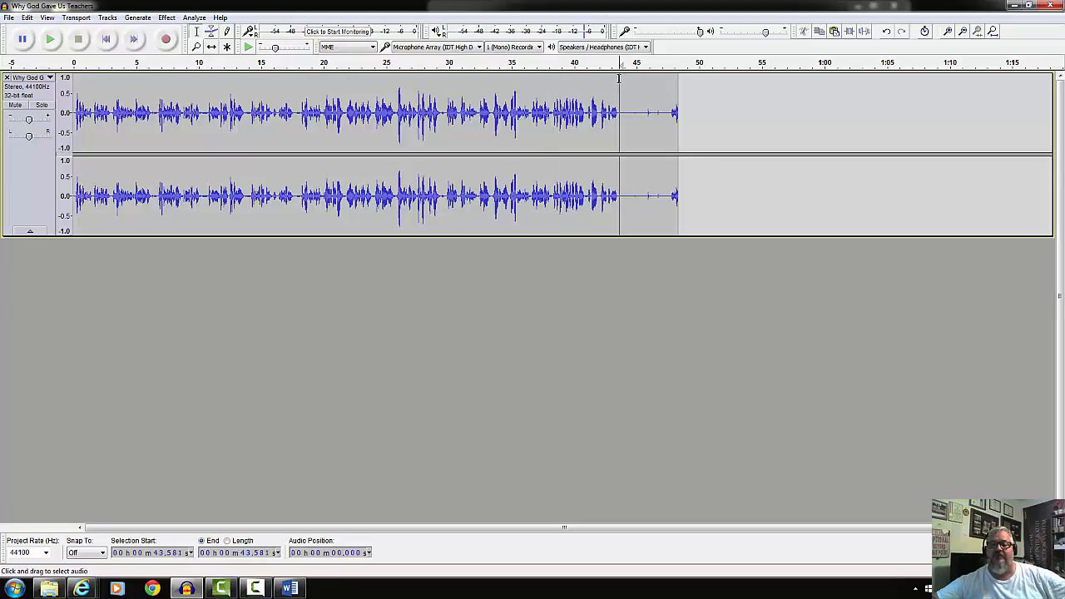
{"action": "mouse_move", "coordinate": [620, 79]}
{"action": "left_mouse_down"}
{"action": "mouse_move", "coordinate": [692, 99]}
{"action": "mouse_move", "coordinate": [679, 106]}
{"action": "left_mouse_up"}
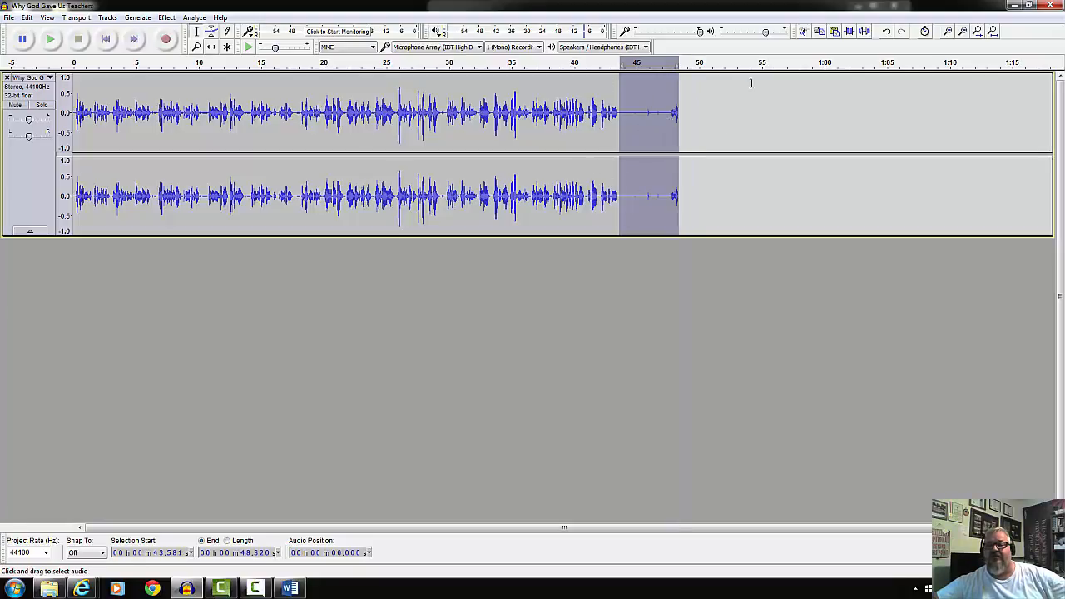
{"action": "left_click", "coordinate": [803, 32]}
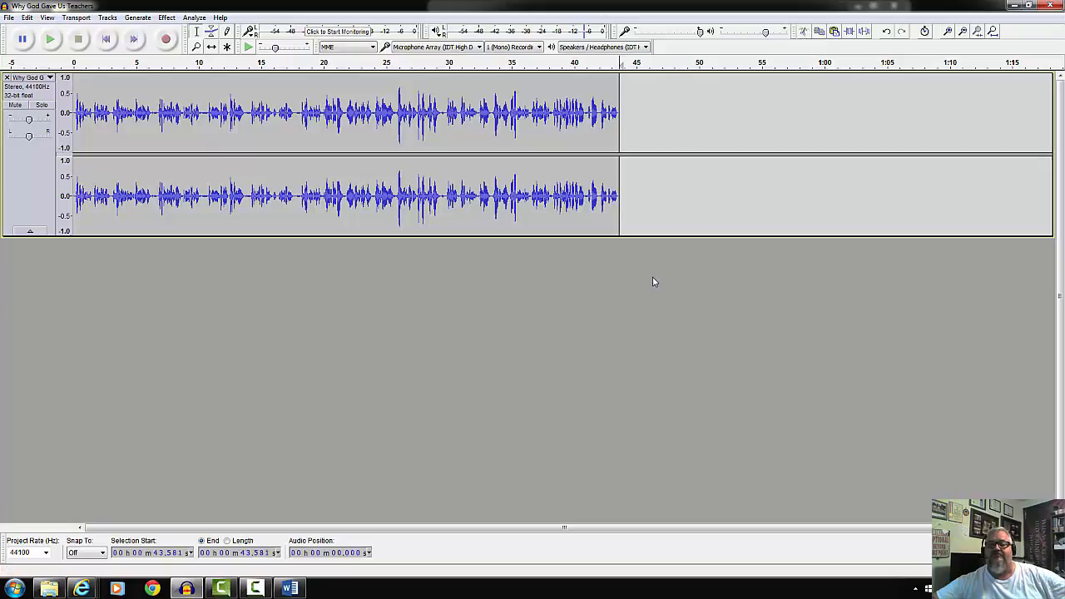
Play the trimmed narration from a few points along its timeline, then stop playback
{"action": "left_click", "coordinate": [167, 64]}
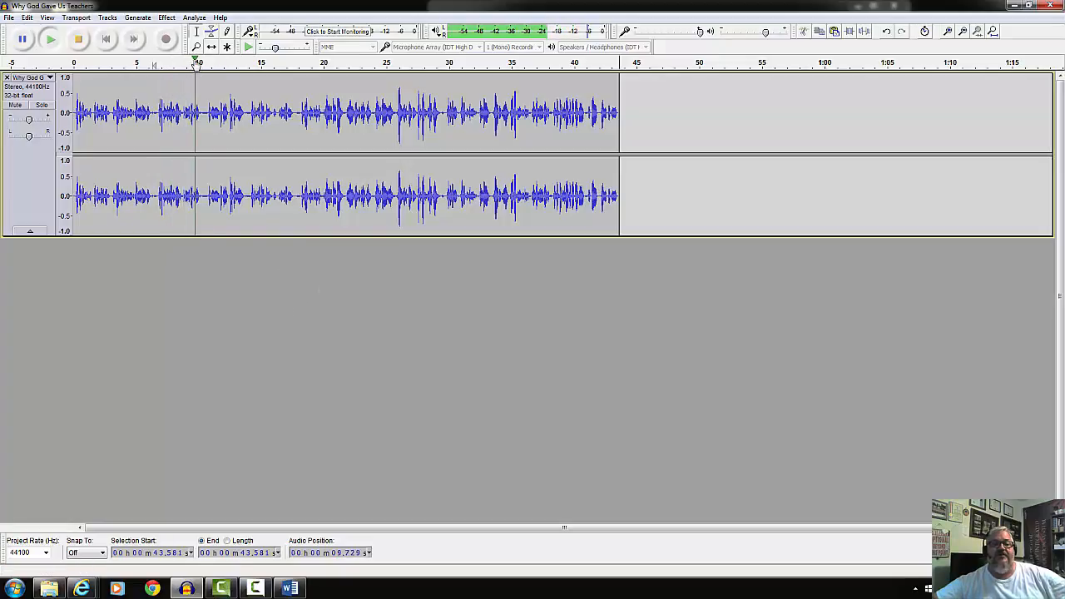
{"action": "left_click", "coordinate": [351, 64]}
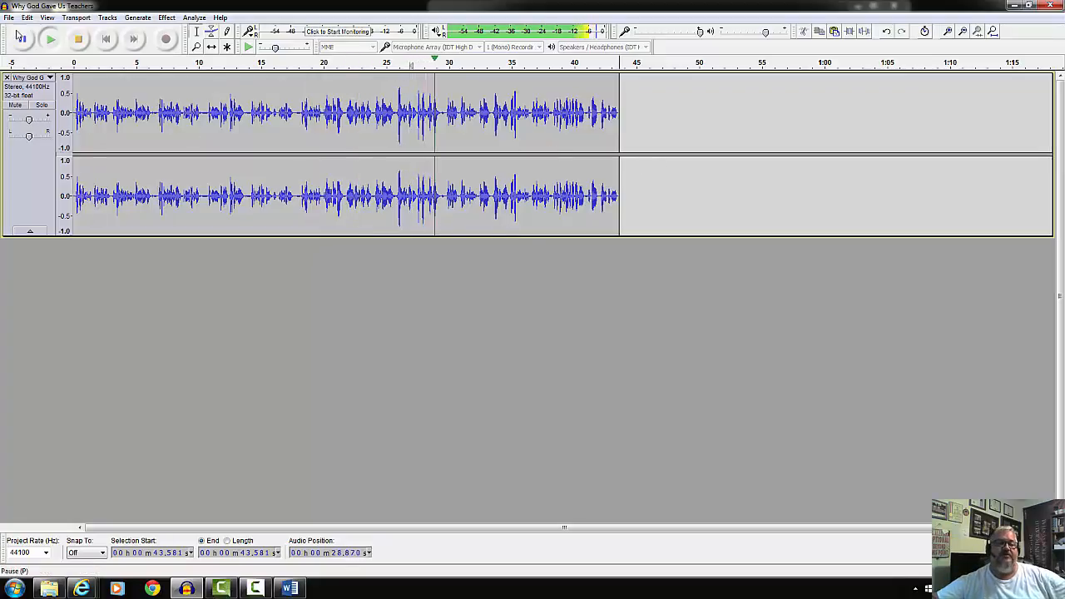
{"action": "key", "text": "space"}
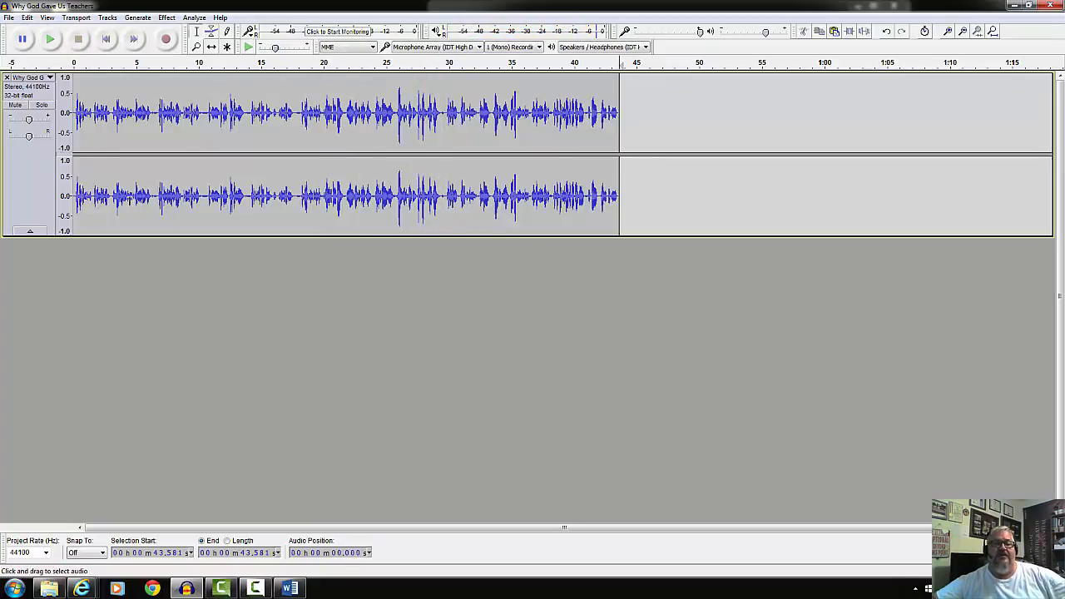
Import the audio file inp00505 The Magic Monkey into the project, making a copy of the file before editing
{"action": "left_click", "coordinate": [9, 18]}
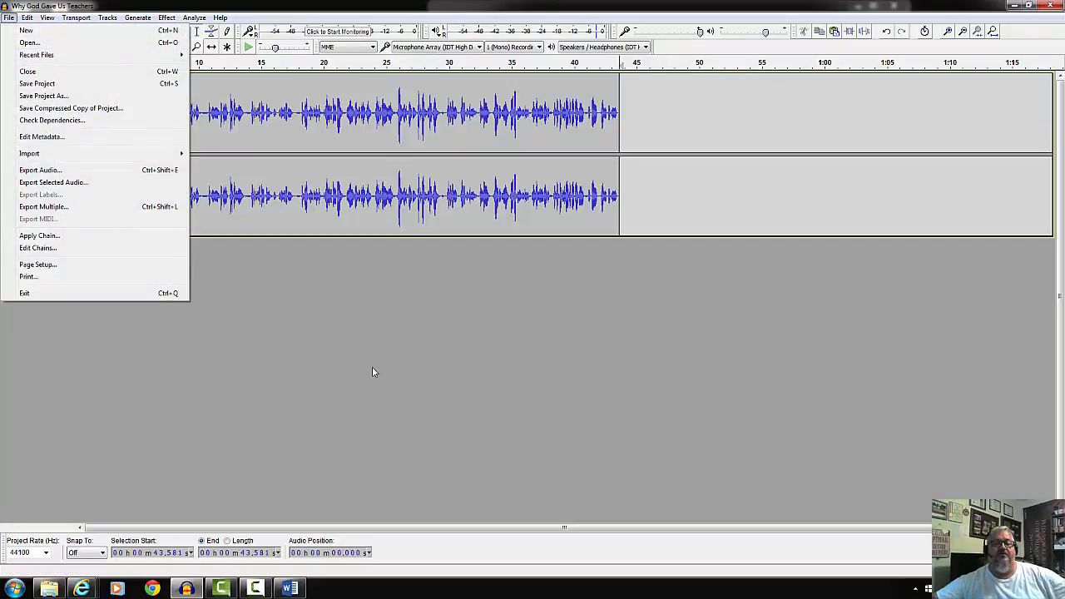
{"action": "left_click", "coordinate": [325, 363]}
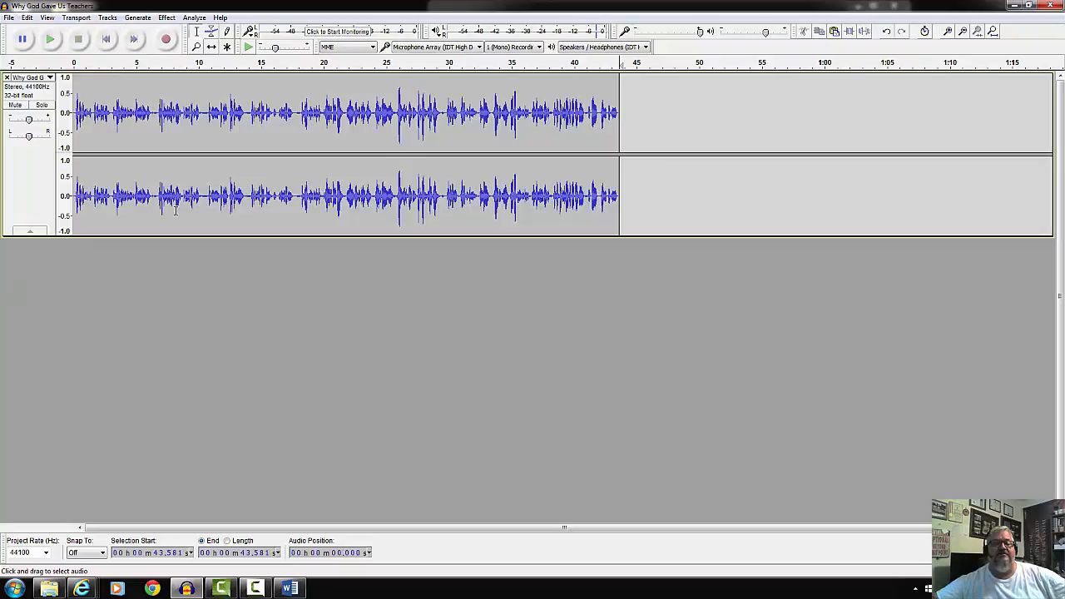
{"action": "left_click", "coordinate": [8, 17]}
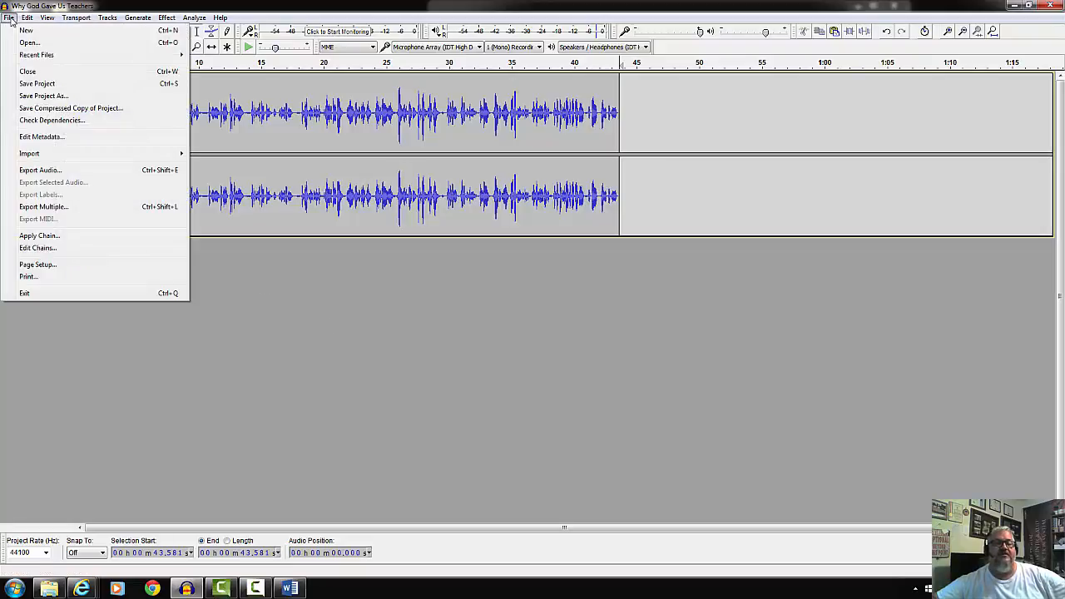
{"action": "mouse_move", "coordinate": [37, 153]}
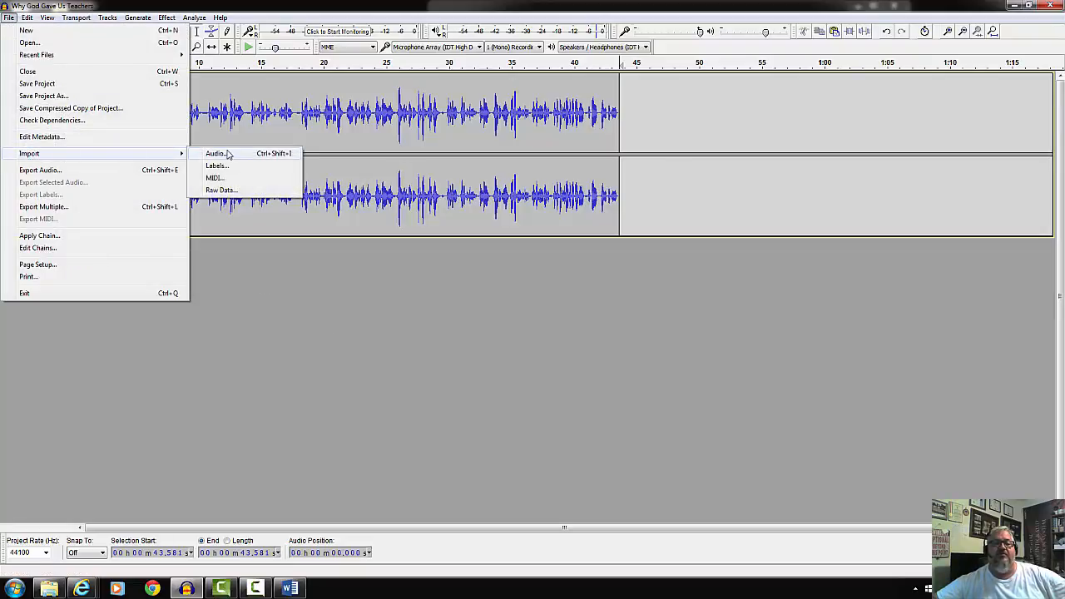
{"action": "left_click", "coordinate": [213, 153]}
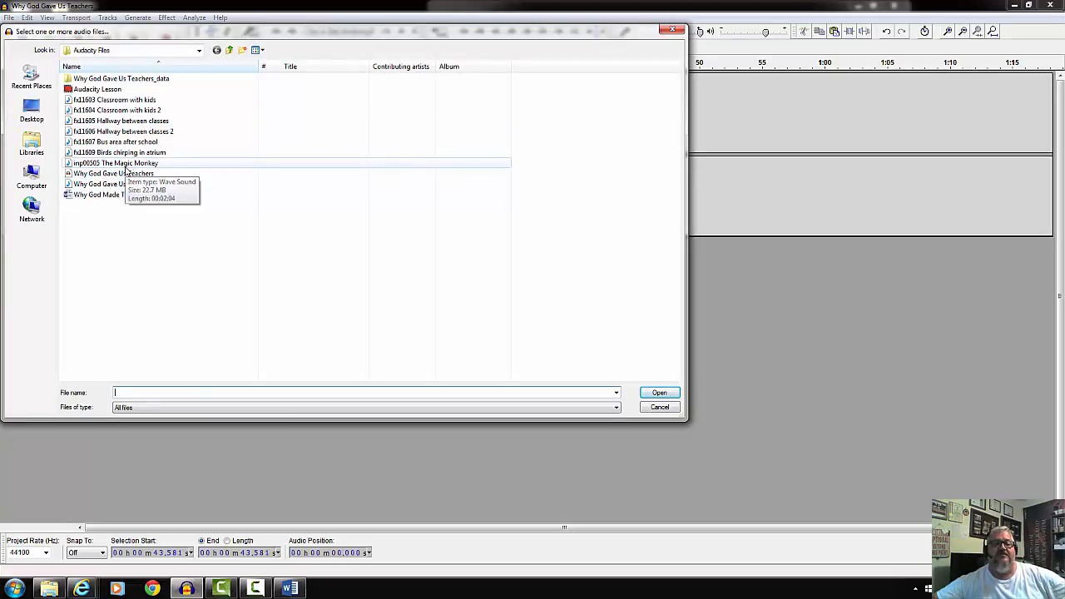
{"action": "double_click", "coordinate": [124, 165]}
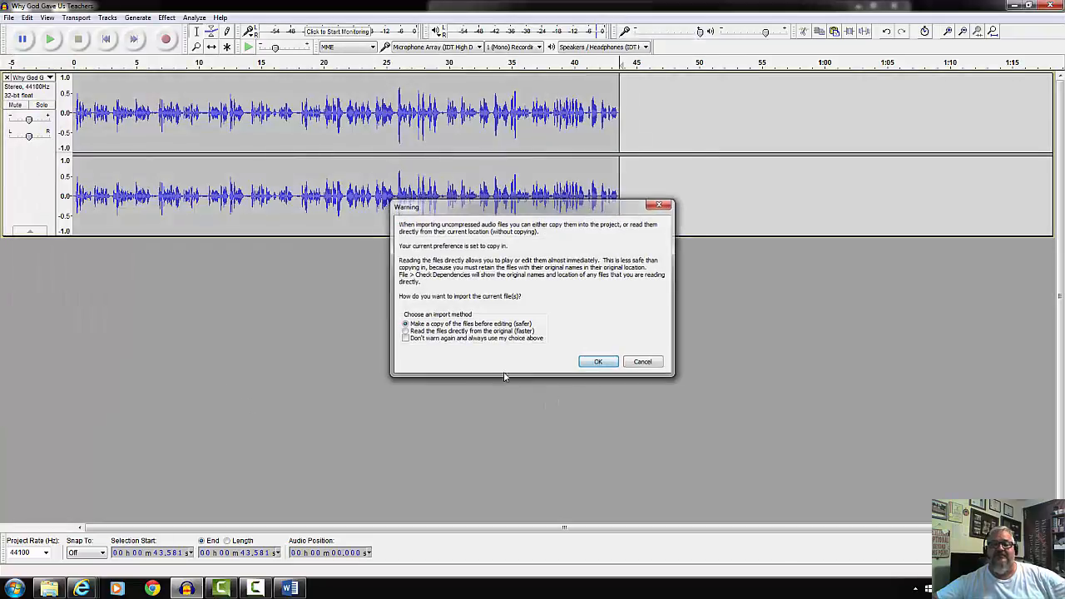
{"action": "left_click", "coordinate": [595, 369]}
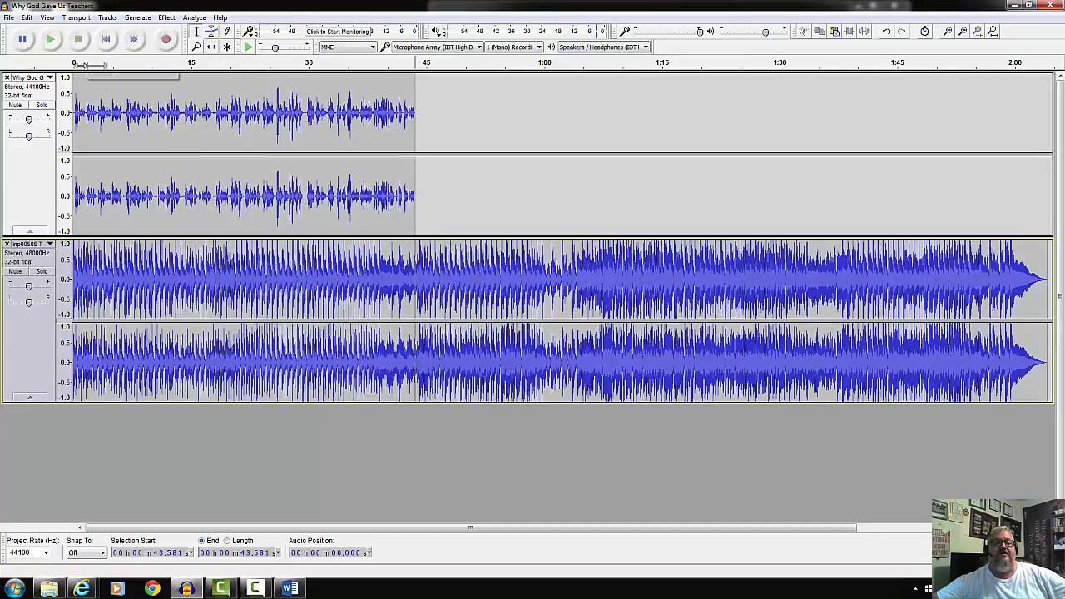
Lower the gain of the Magic Monkey music track well below its default, playing the mix from near the start before and after
{"action": "left_click", "coordinate": [82, 64]}
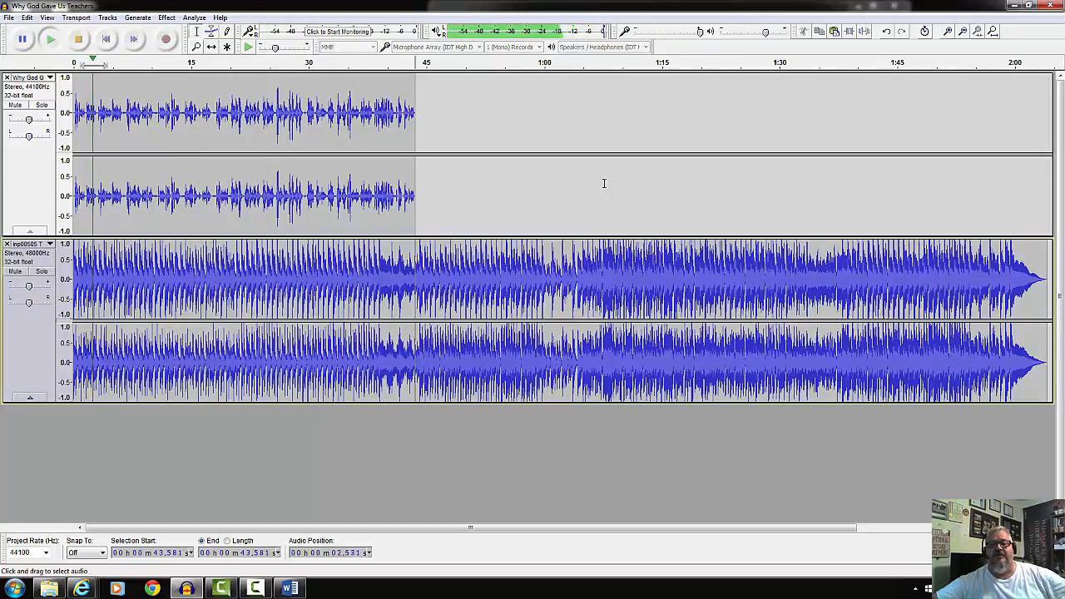
{"action": "key", "text": "space"}
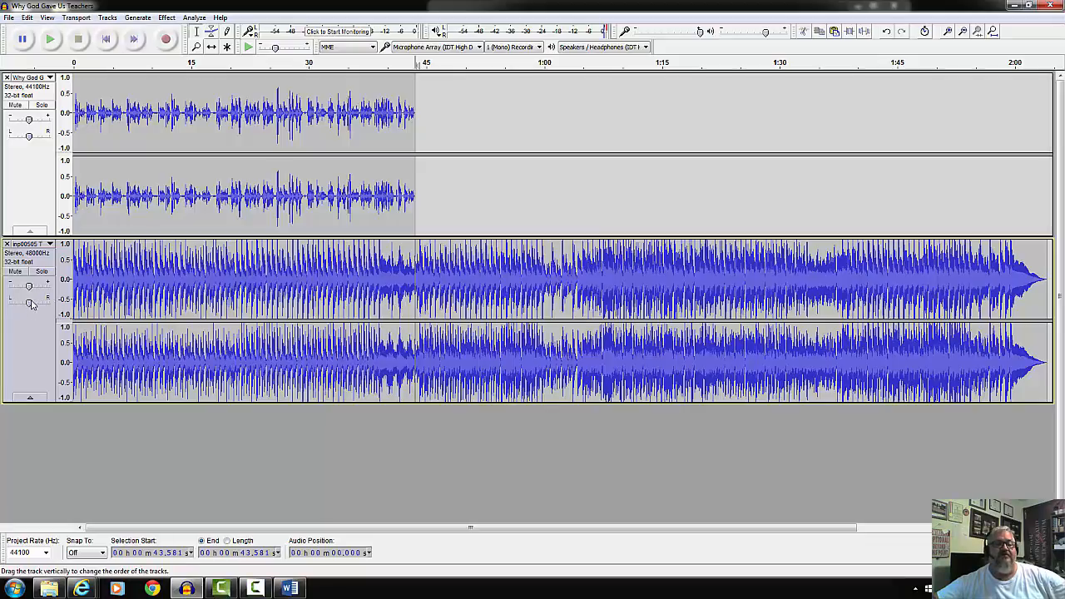
{"action": "mouse_move", "coordinate": [29, 289]}
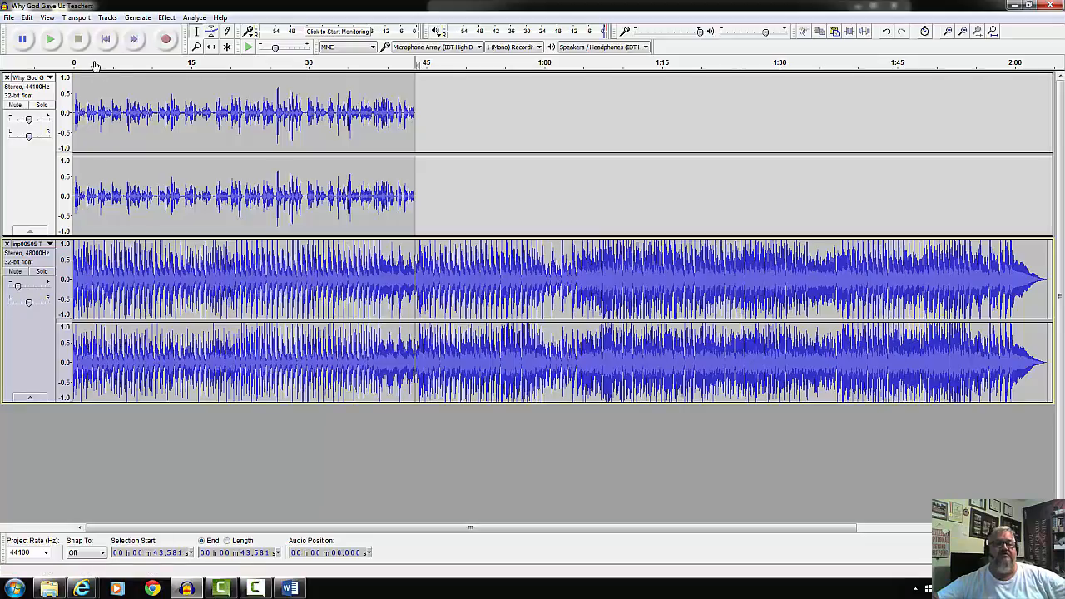
{"action": "left_click", "coordinate": [96, 62]}
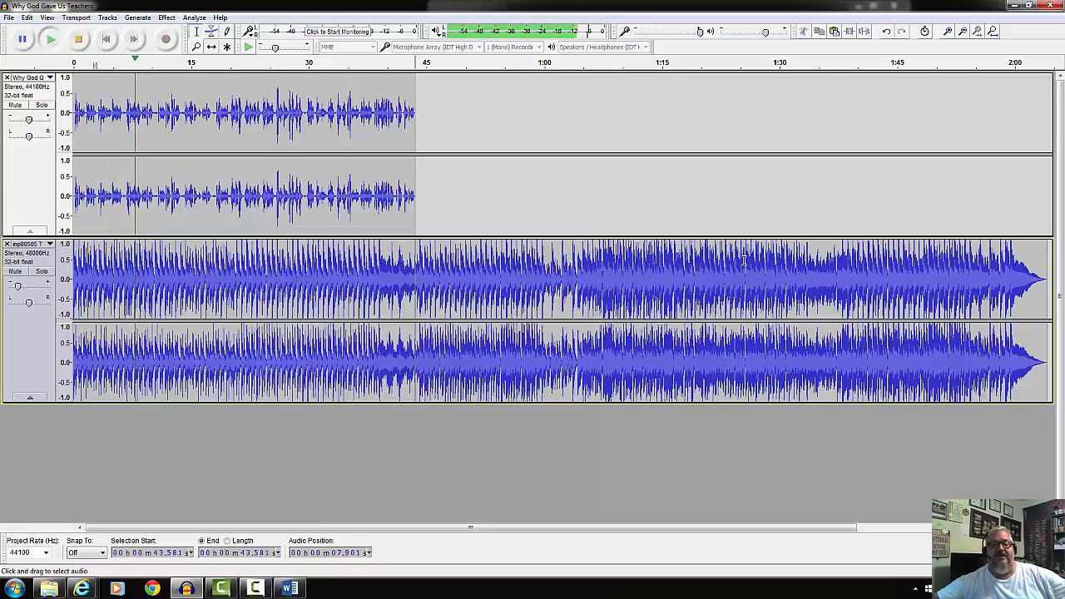
{"action": "left_click", "coordinate": [79, 41]}
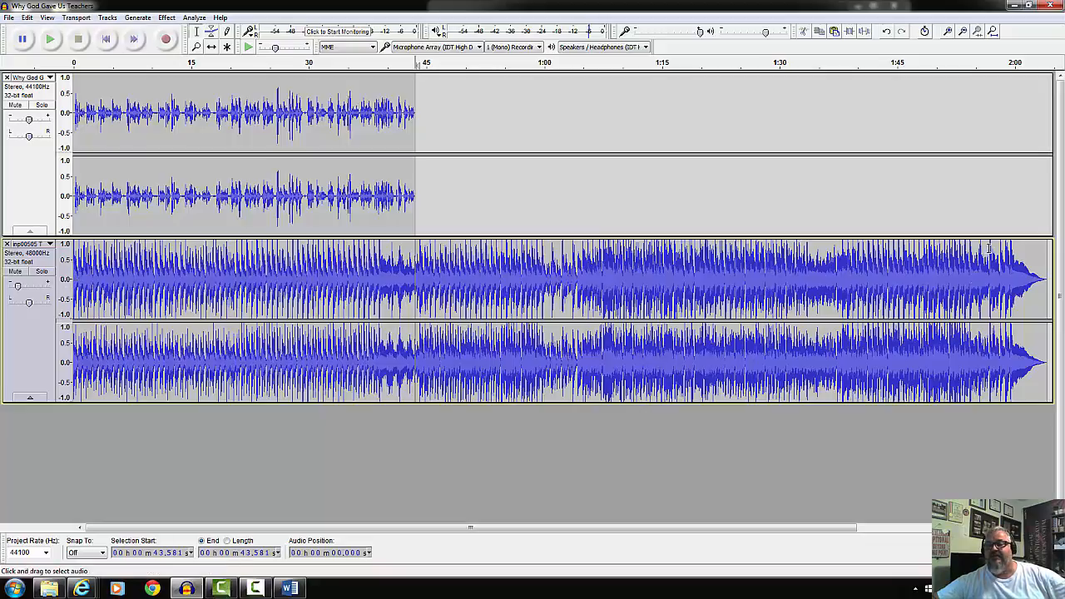
Listen to the music's ending from about 1:56, then cut the music track from its start to about 1:04.2
{"action": "left_click", "coordinate": [981, 69]}
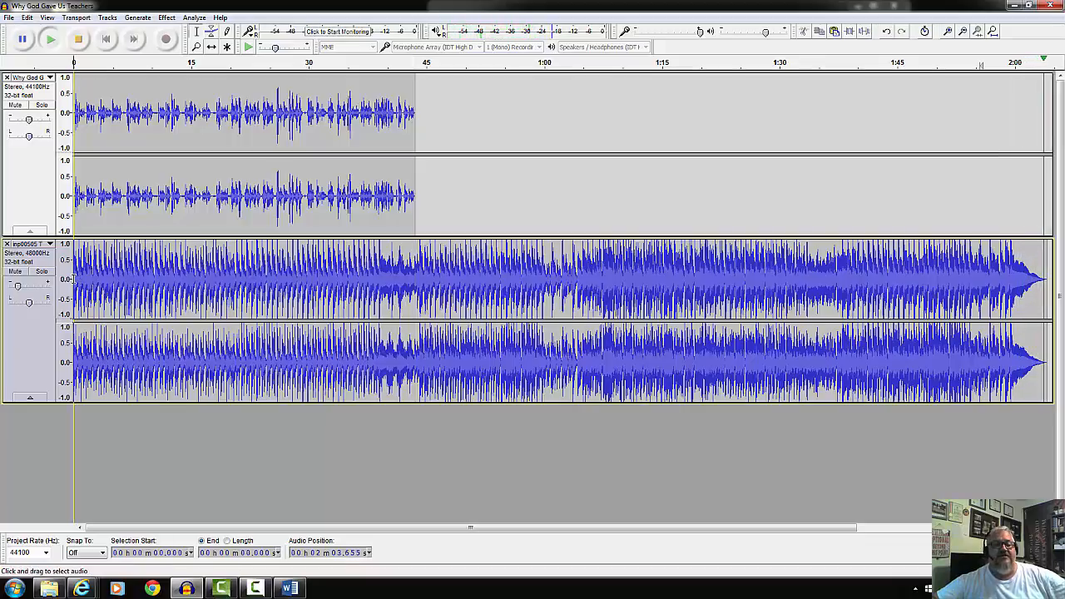
{"action": "left_click_drag", "start_coordinate": [75, 281], "coordinate": [575, 328]}
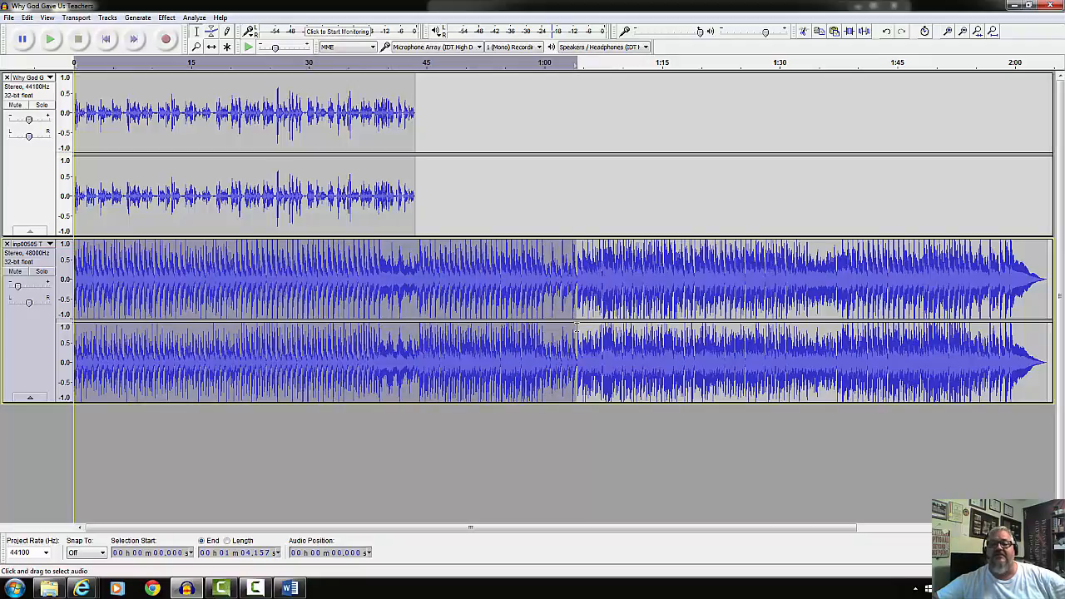
{"action": "left_click_drag", "start_coordinate": [581, 327], "coordinate": [576, 327]}
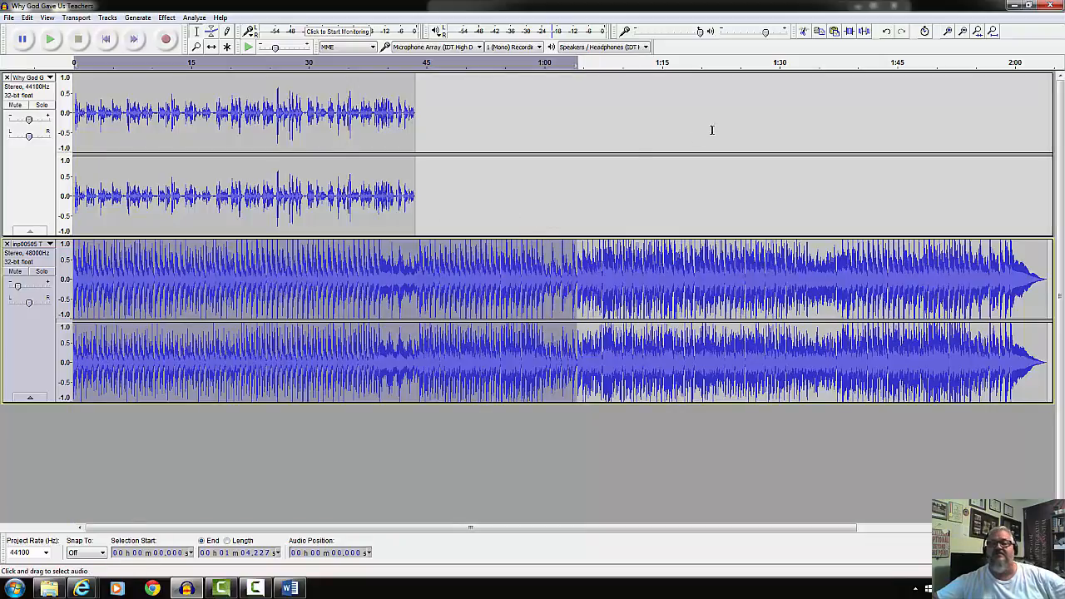
{"action": "left_click", "coordinate": [803, 32]}
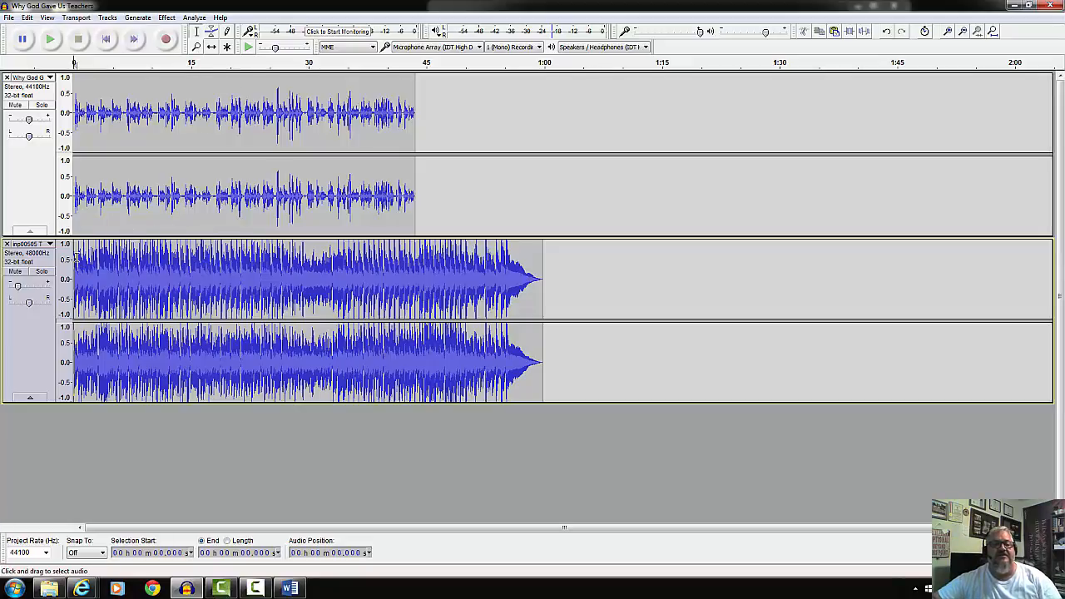
Cut about another 14.9 s from the start of the Magic Monkey music track
{"action": "left_click_drag", "start_coordinate": [75, 258], "coordinate": [103, 261]}
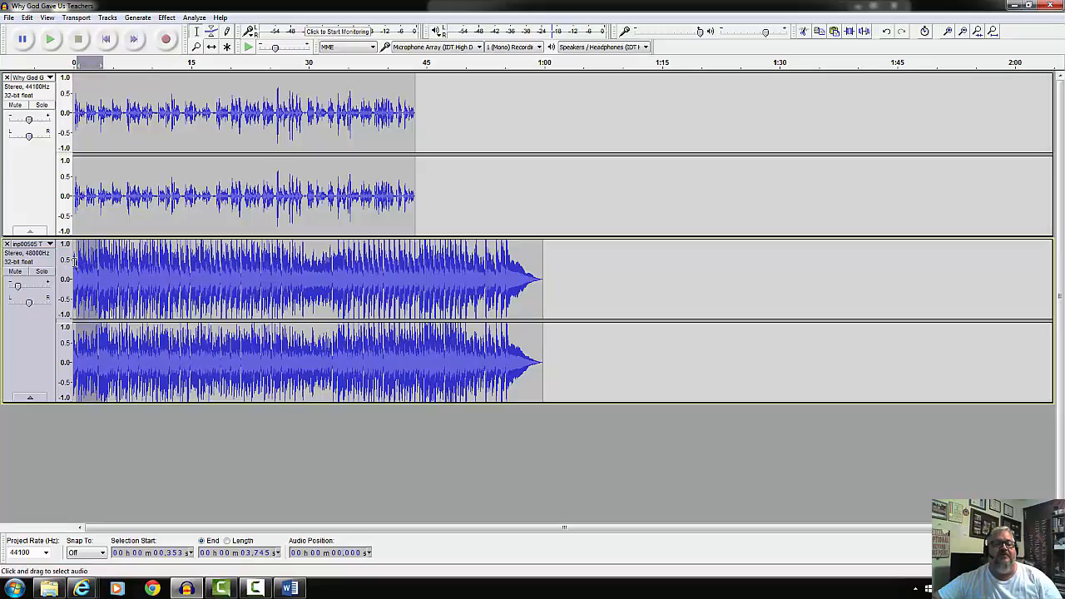
{"action": "left_click_drag", "start_coordinate": [74, 261], "coordinate": [189, 268]}
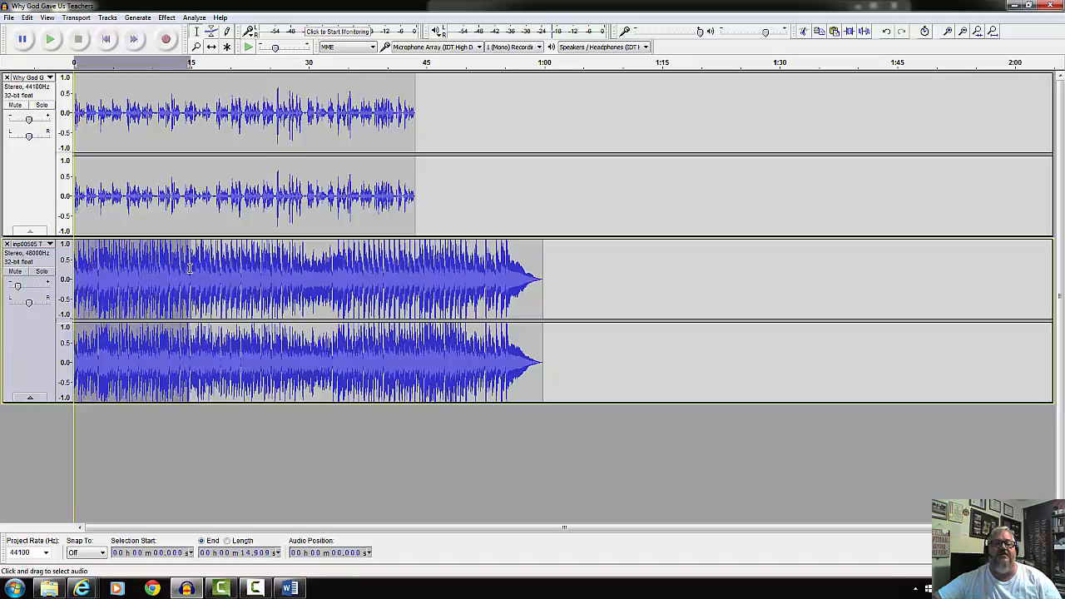
{"action": "left_click", "coordinate": [804, 33]}
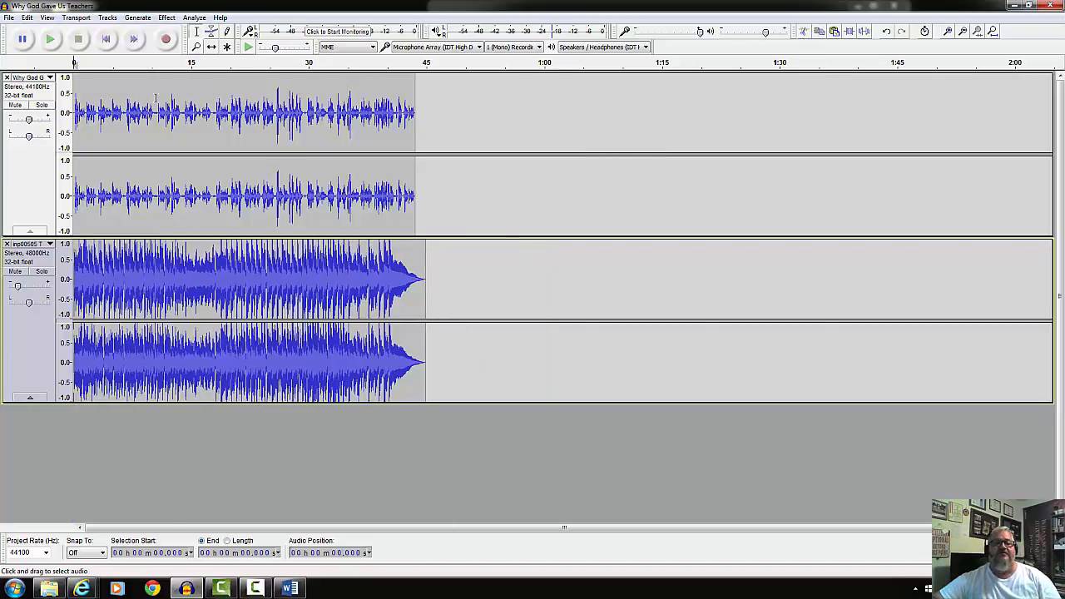
Play the narration and shortened music together from about 36 s to the end and from the beginning, then stop playback
{"action": "left_click", "coordinate": [360, 67]}
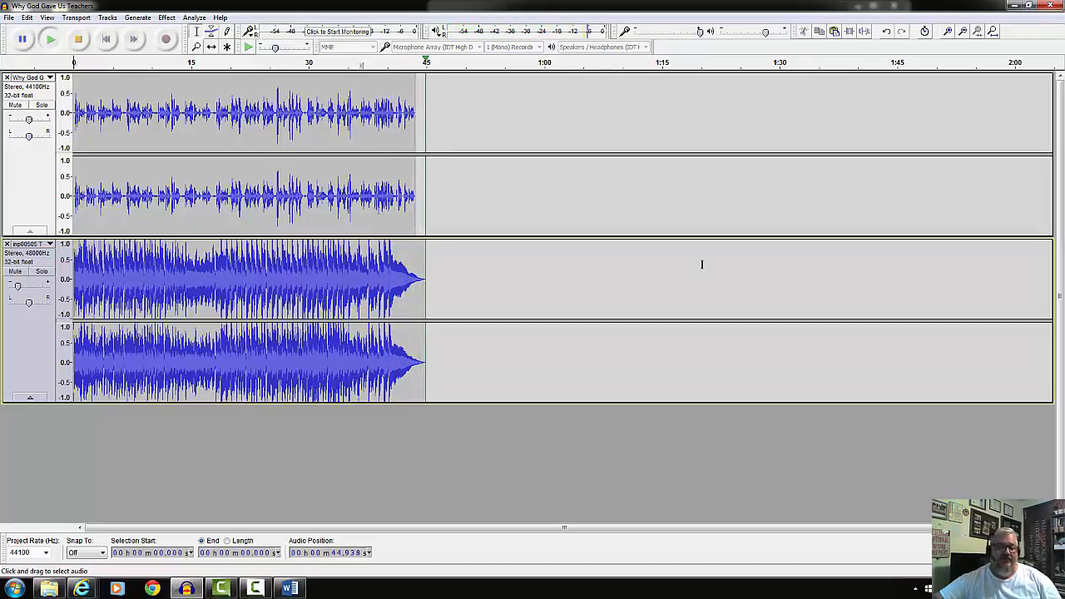
{"action": "left_click", "coordinate": [74, 60]}
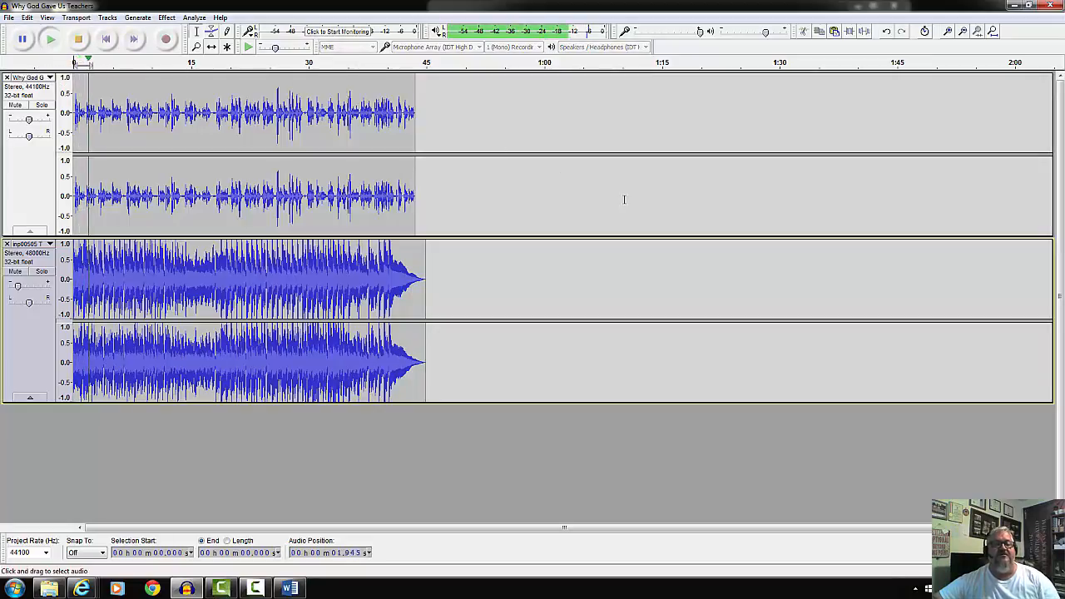
{"action": "key", "text": "space"}
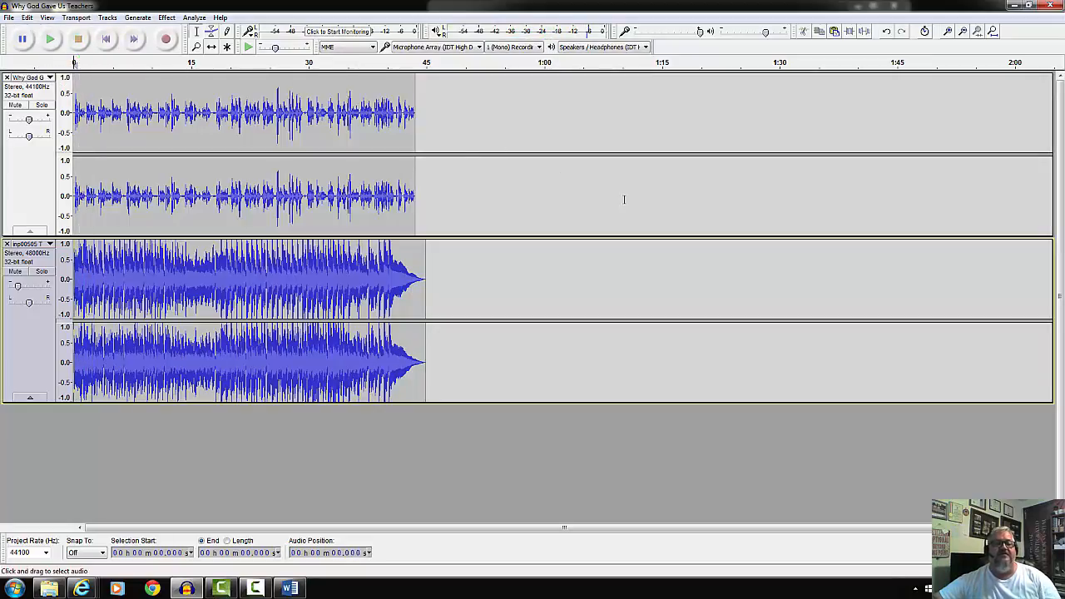
{"action": "left_click", "coordinate": [50, 40]}
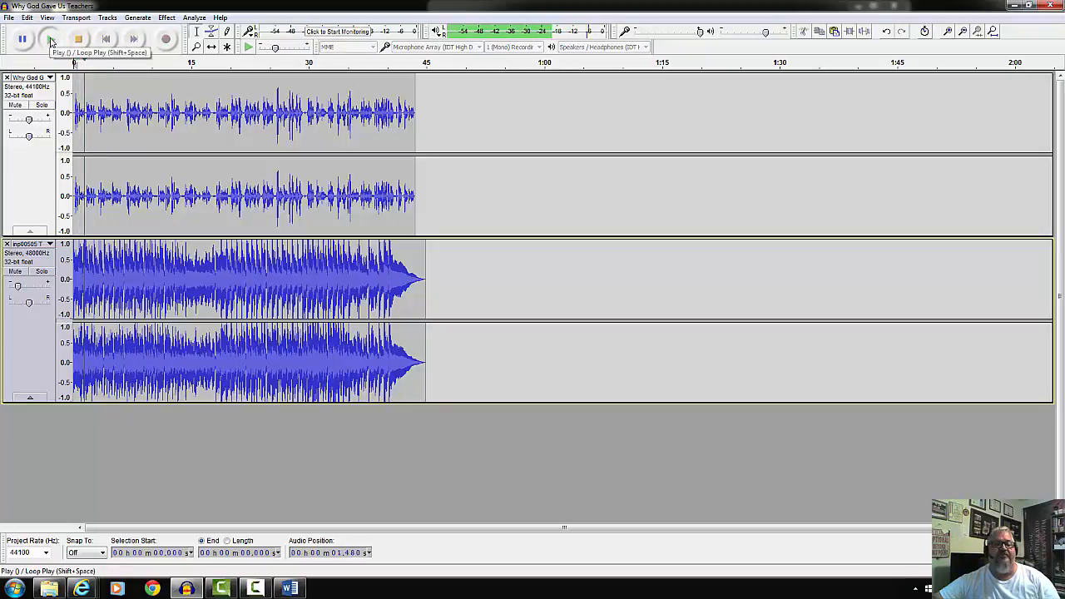
{"action": "left_click", "coordinate": [50, 39]}
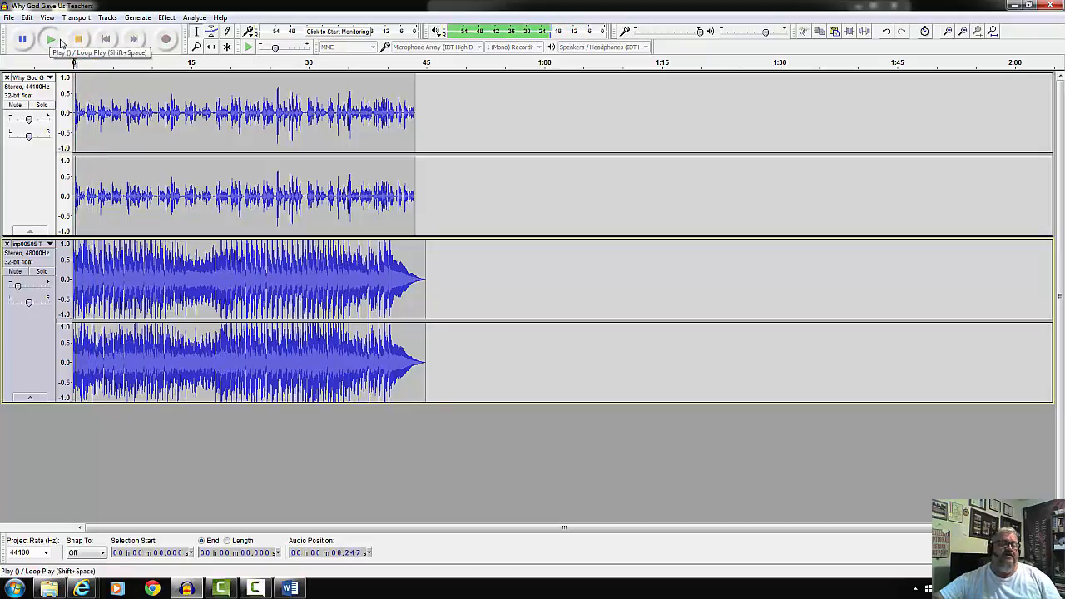
{"action": "left_click", "coordinate": [76, 42]}
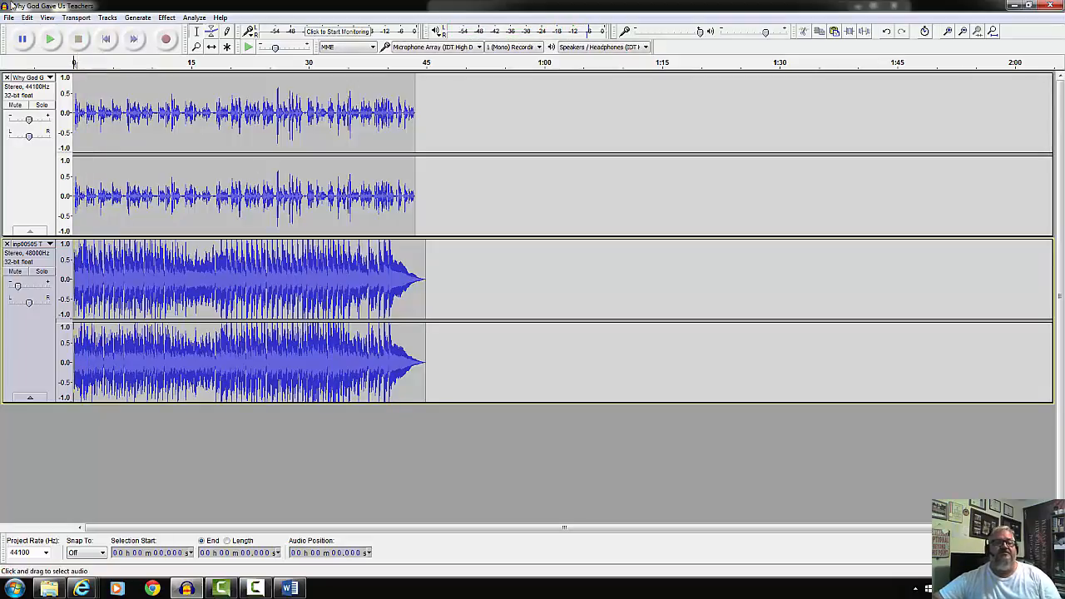
Import the sound effect fx11606 Hallway between classes 2, making a copy of the file before editing
{"action": "left_click", "coordinate": [8, 18]}
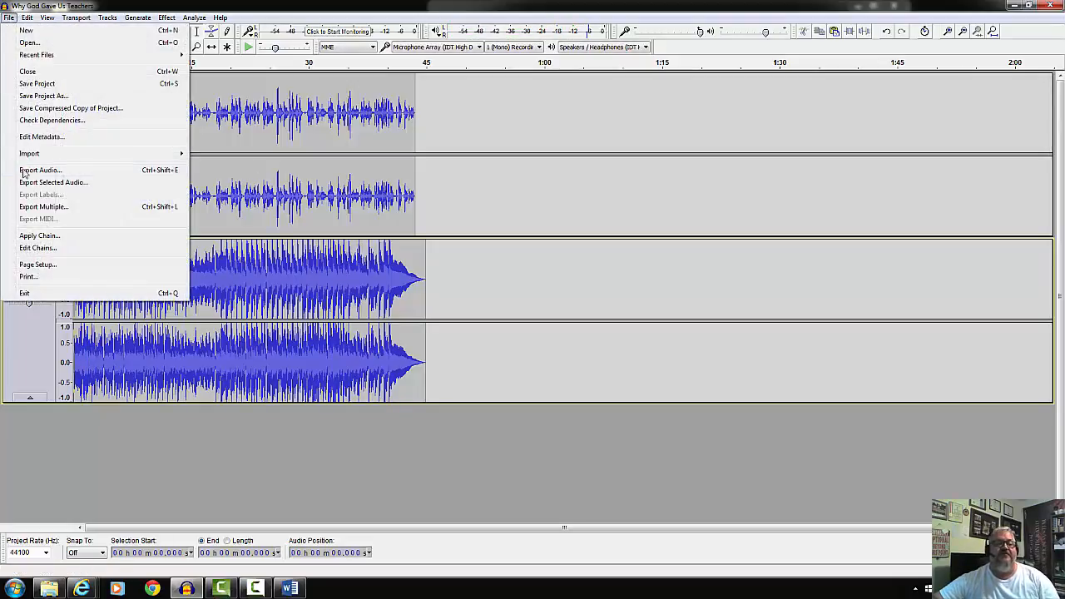
{"action": "mouse_move", "coordinate": [100, 153]}
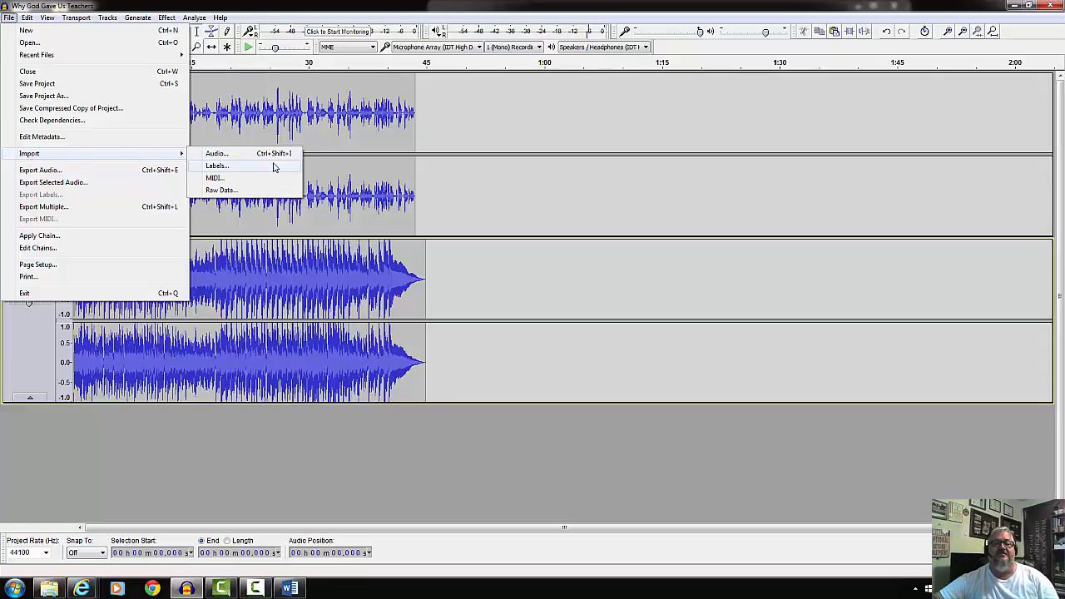
{"action": "left_click", "coordinate": [215, 153]}
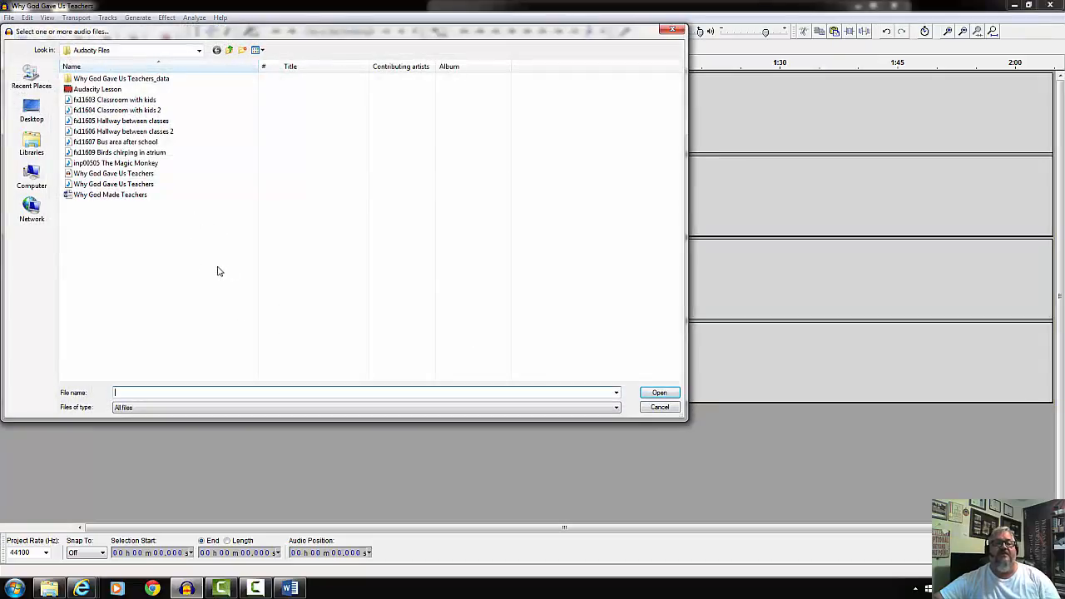
{"action": "double_click", "coordinate": [112, 133]}
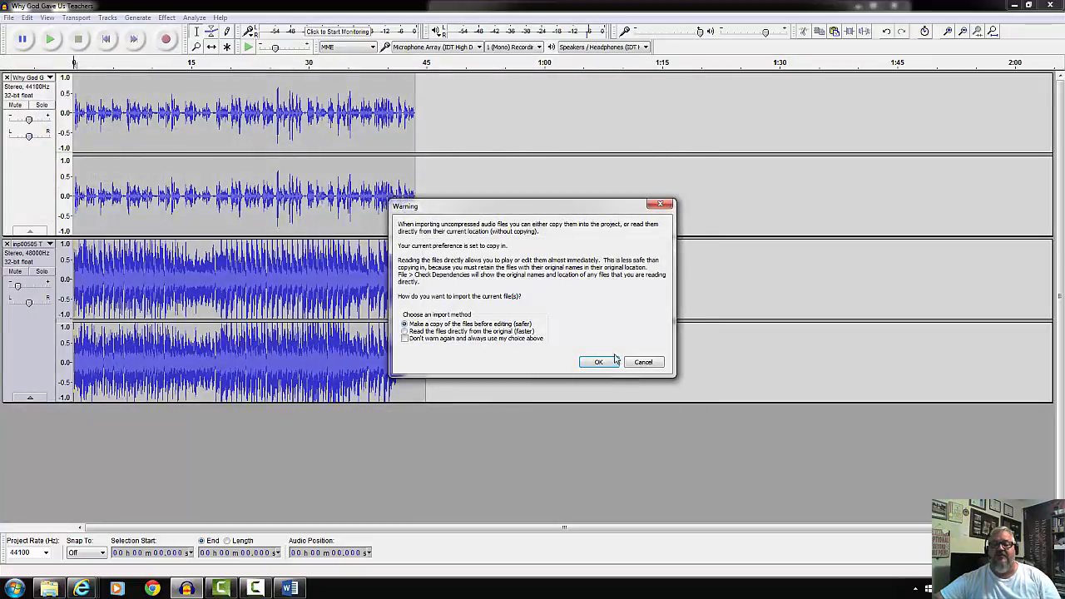
{"action": "left_click", "coordinate": [601, 363]}
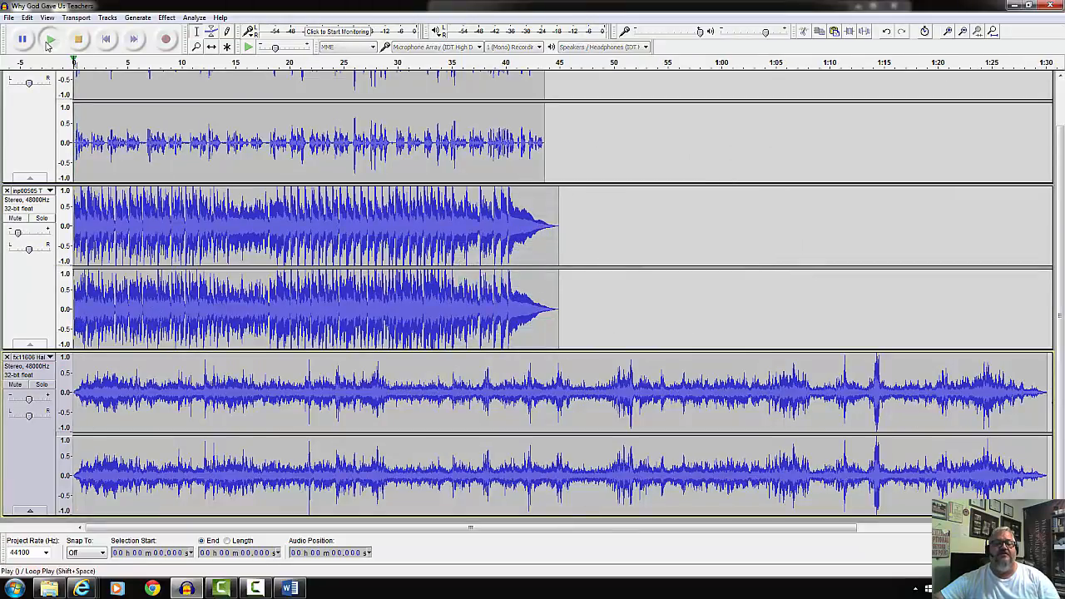
Lower the gain of the hallway sound effect track to about the music track's level, playing the mix before and after
{"action": "left_click", "coordinate": [49, 39]}
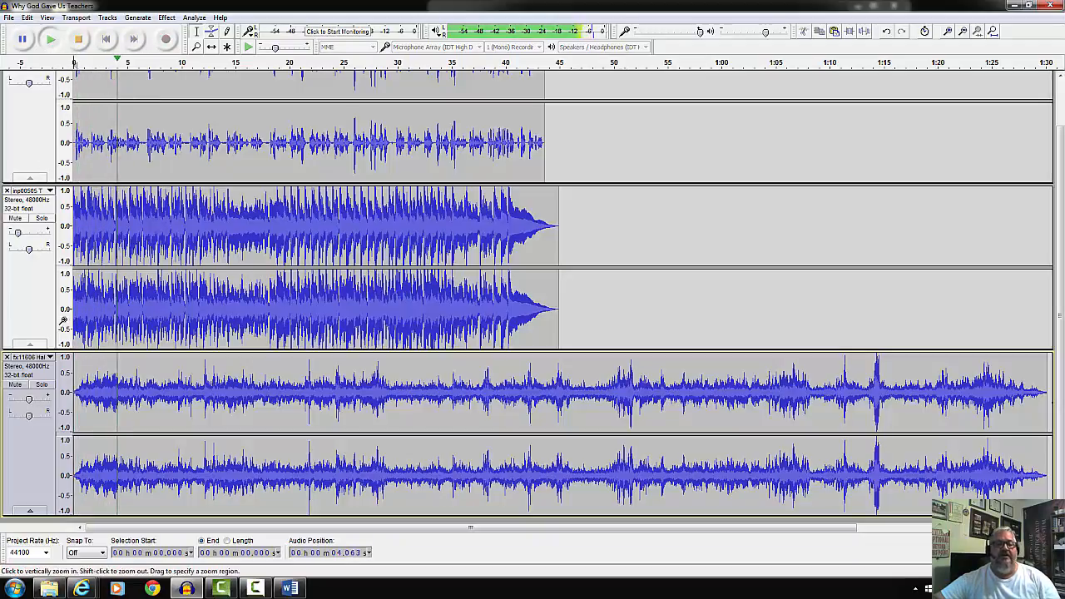
{"action": "key", "text": "space"}
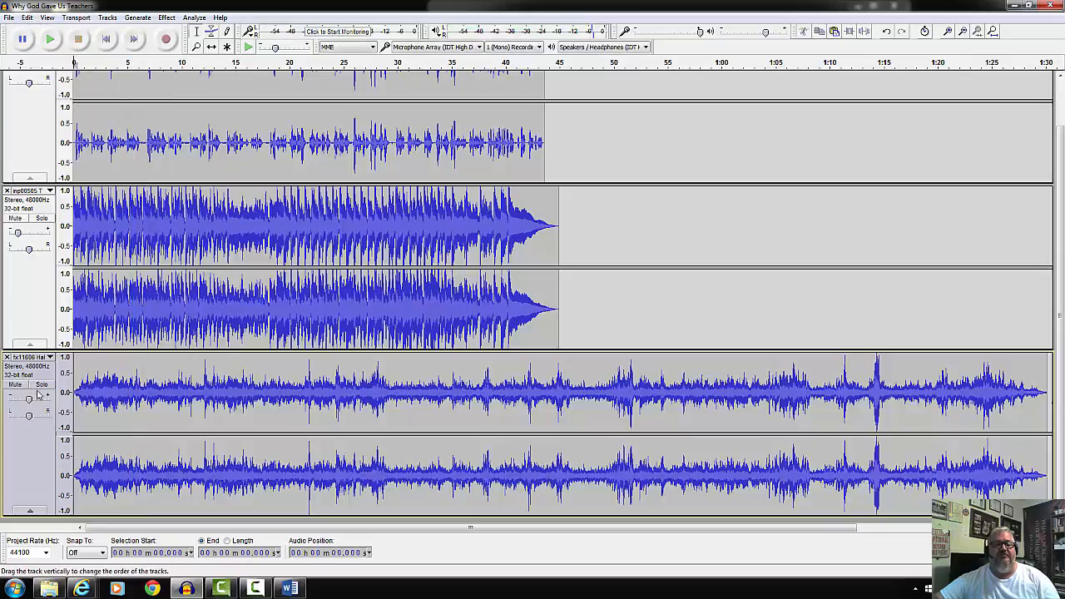
{"action": "left_click_drag", "start_coordinate": [29, 400], "coordinate": [23, 401]}
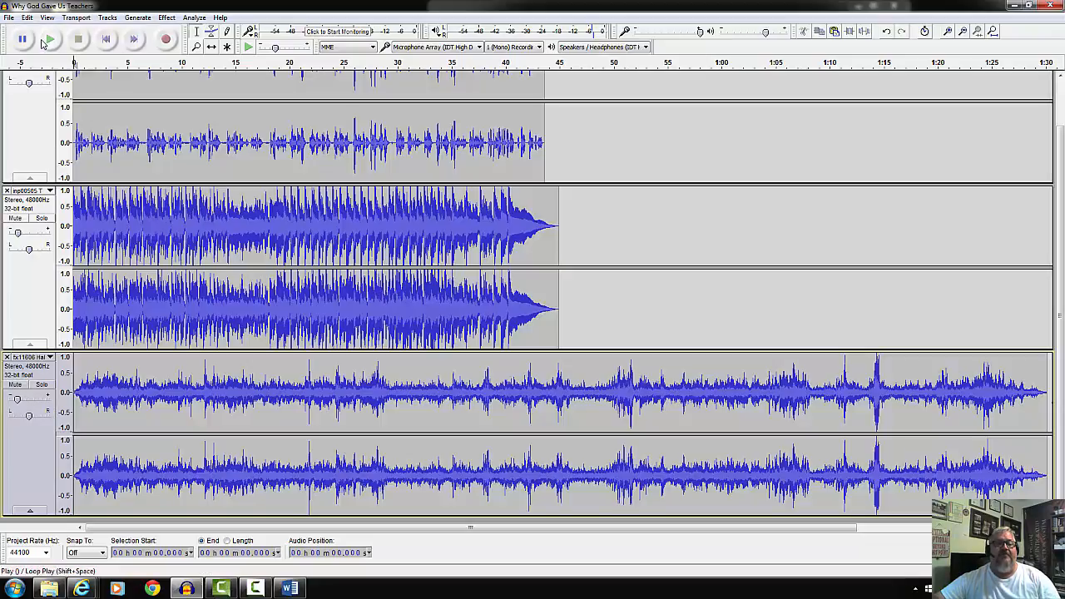
{"action": "left_click", "coordinate": [49, 40]}
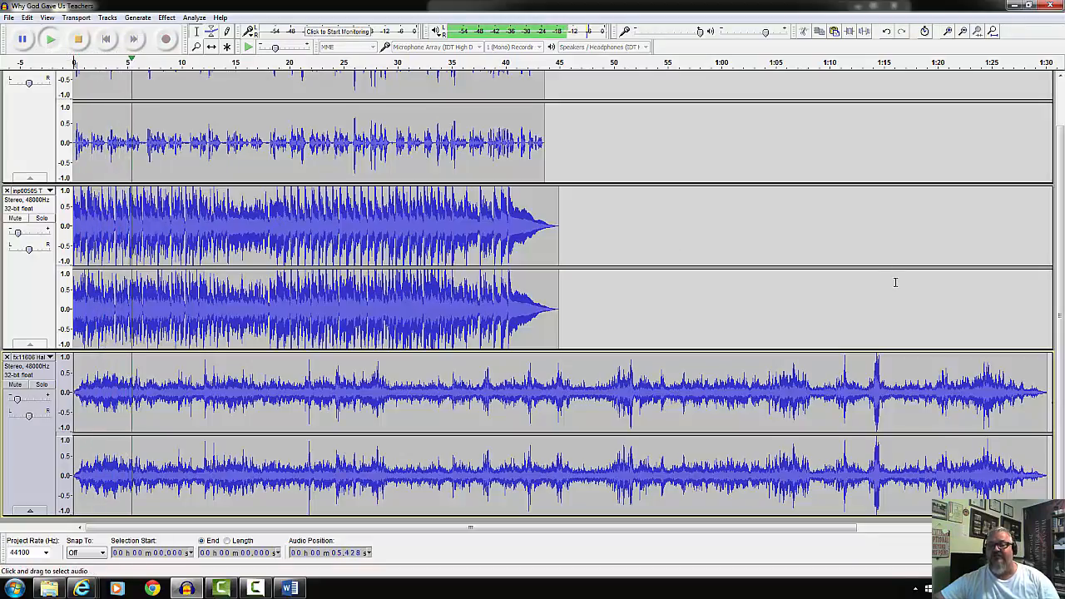
{"action": "key", "text": "space"}
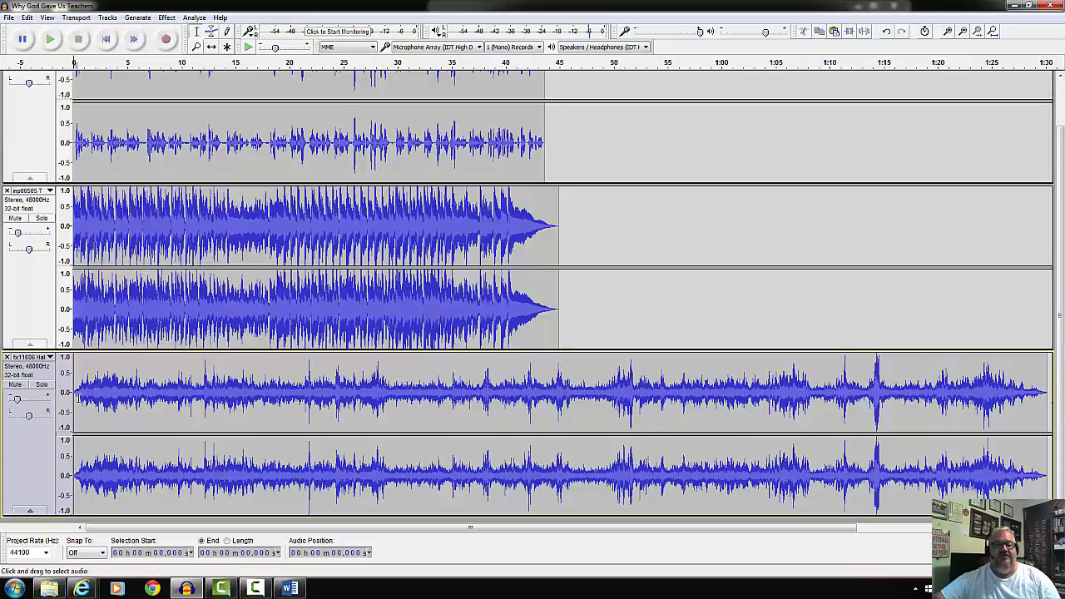
Cut the first 44.9 s from the hallway sound effect track, and play the mix from the beginning and from about 39 s
{"action": "left_click_drag", "start_coordinate": [77, 396], "coordinate": [559, 407]}
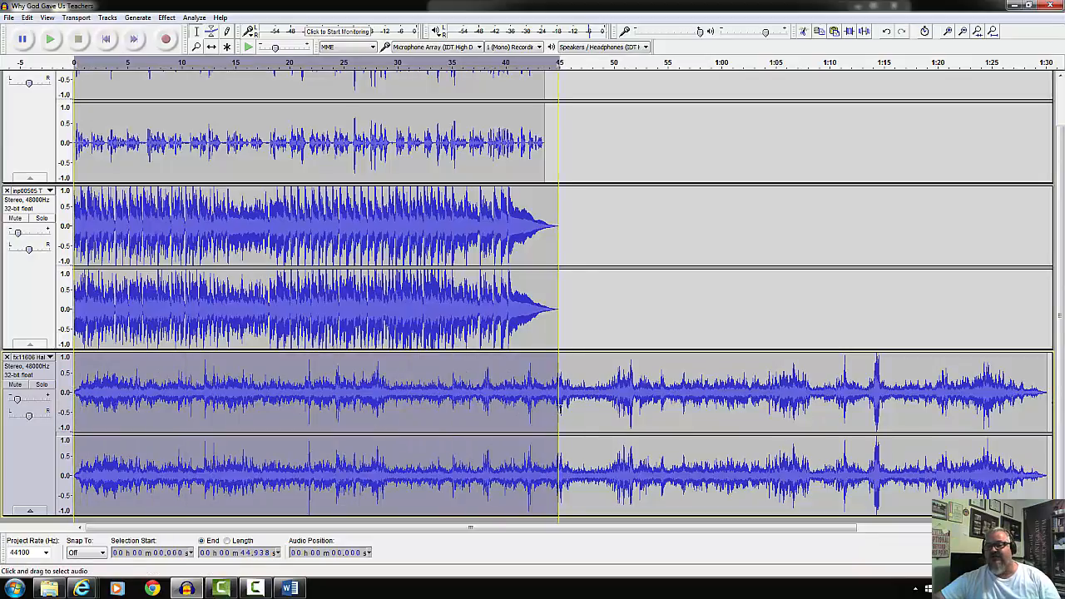
{"action": "left_click", "coordinate": [803, 32]}
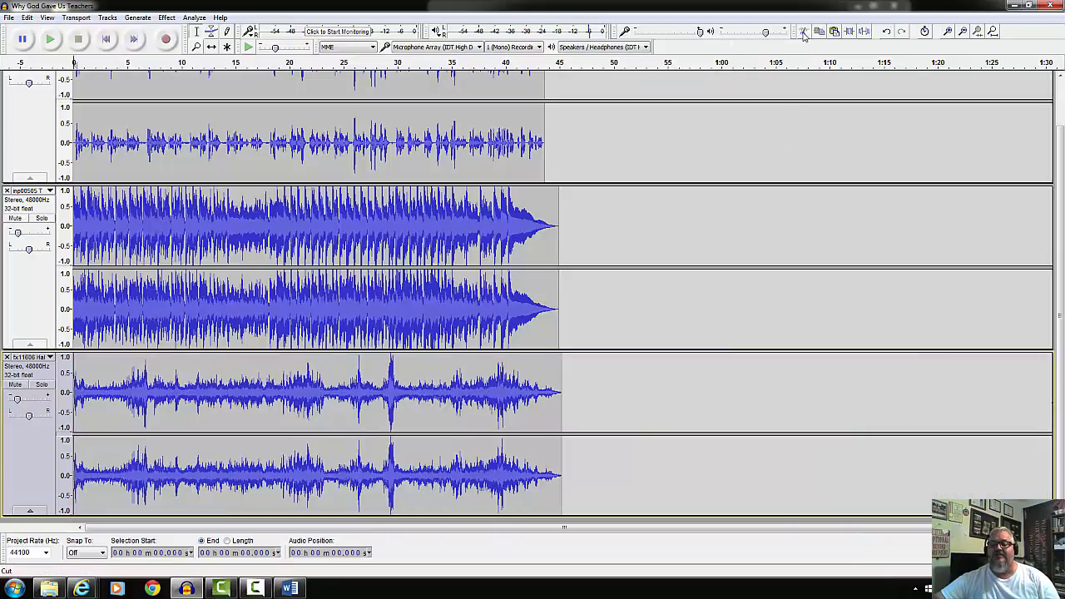
{"action": "left_click", "coordinate": [51, 40]}
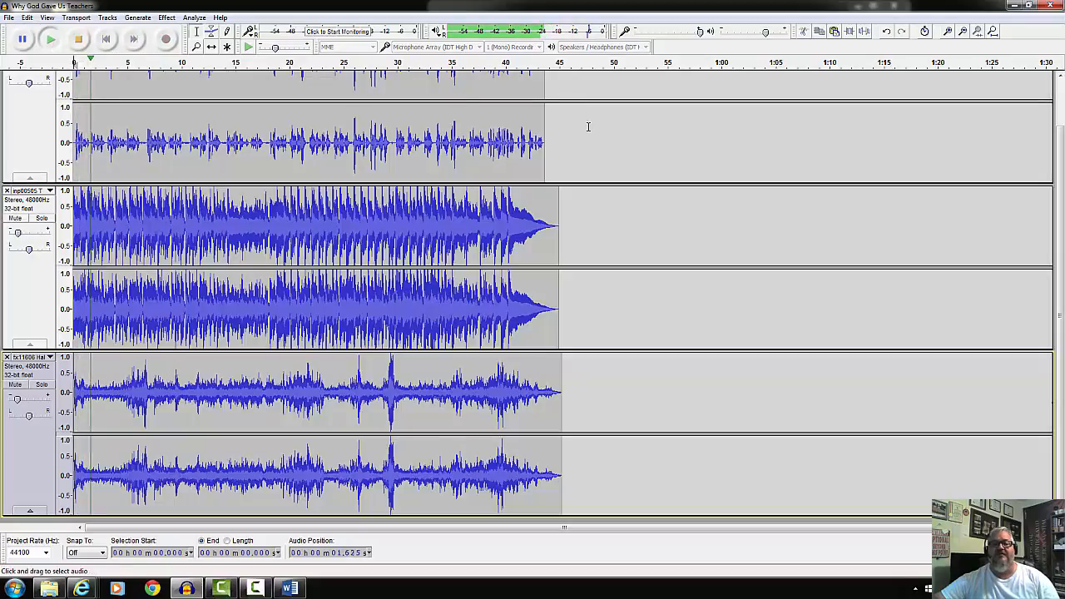
{"action": "left_click", "coordinate": [495, 67]}
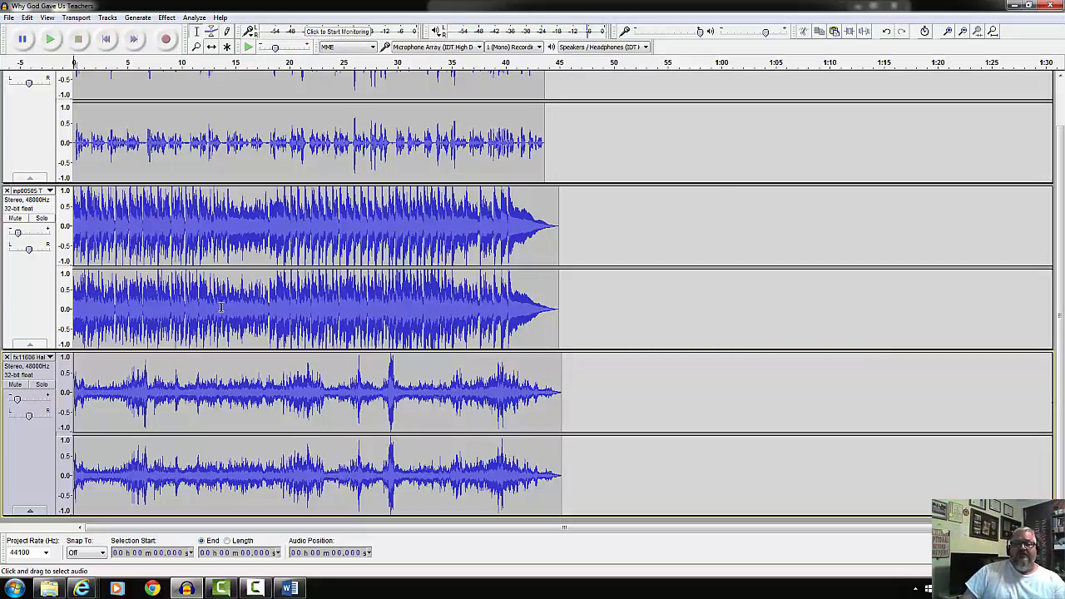
Export the mix to the Desktop as a WAV (Microsoft) signed 16 bit PCM file named Why God Gave Us Teachers plus the author's name, leaving metadata blank
{"action": "left_click", "coordinate": [9, 17]}
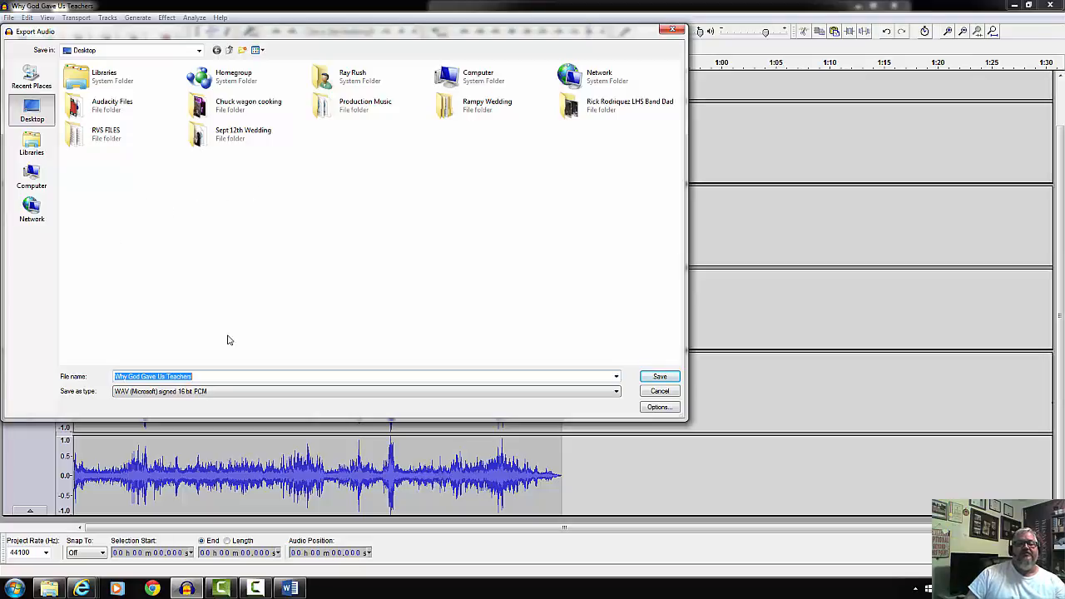
{"action": "left_click", "coordinate": [198, 376]}
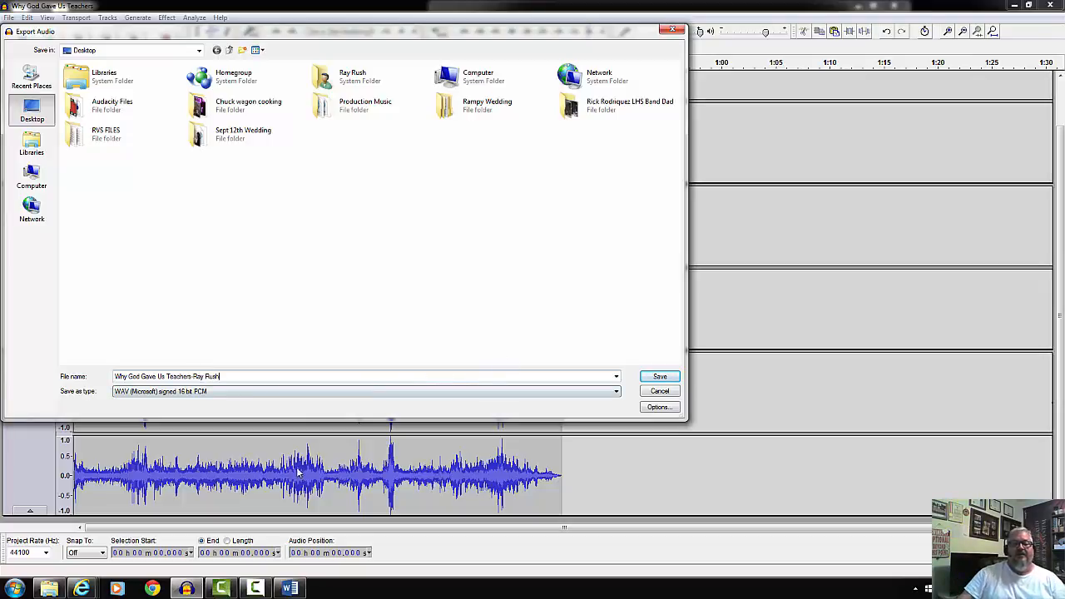
{"action": "left_click", "coordinate": [235, 398]}
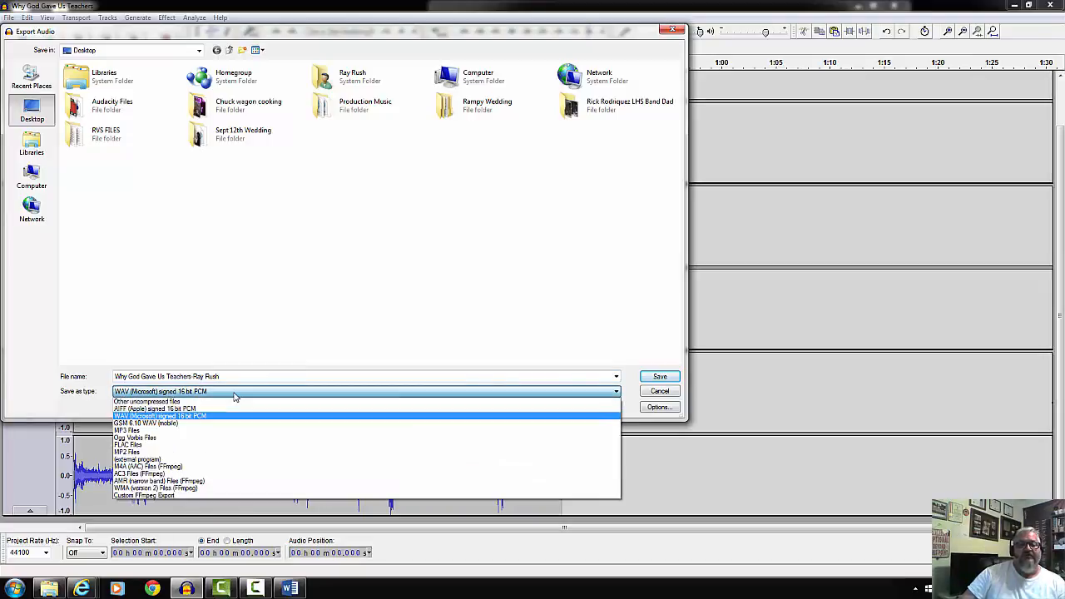
{"action": "left_click", "coordinate": [193, 417]}
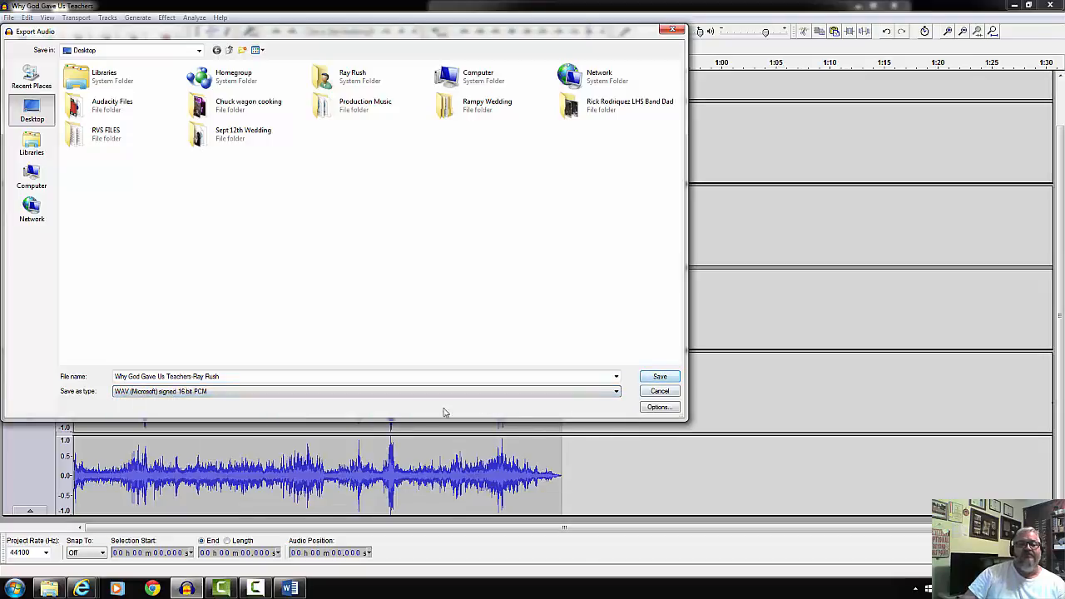
{"action": "left_click", "coordinate": [660, 377]}
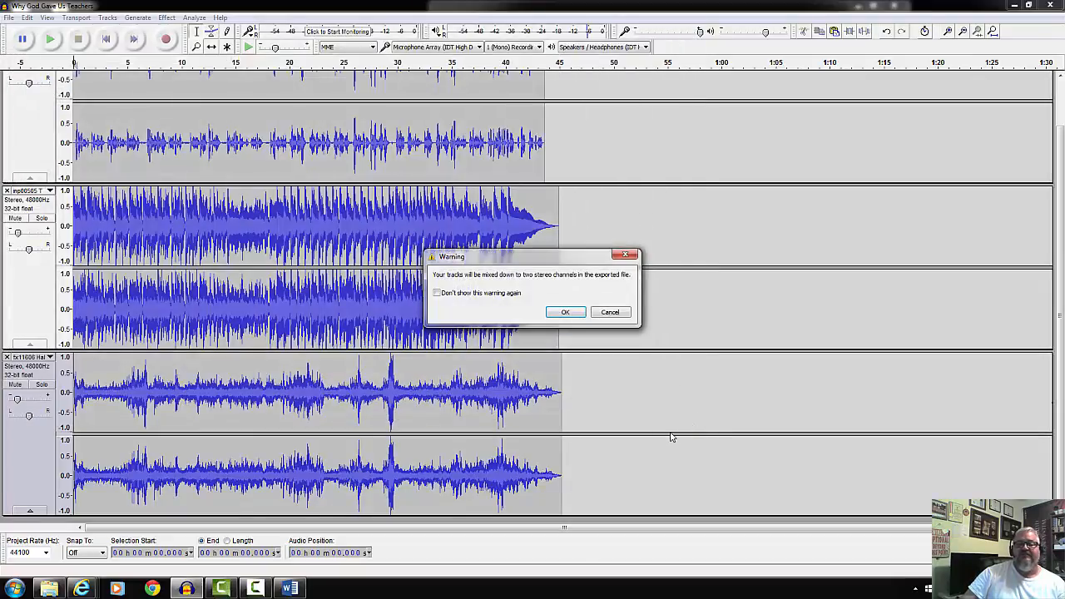
{"action": "left_click", "coordinate": [571, 318]}
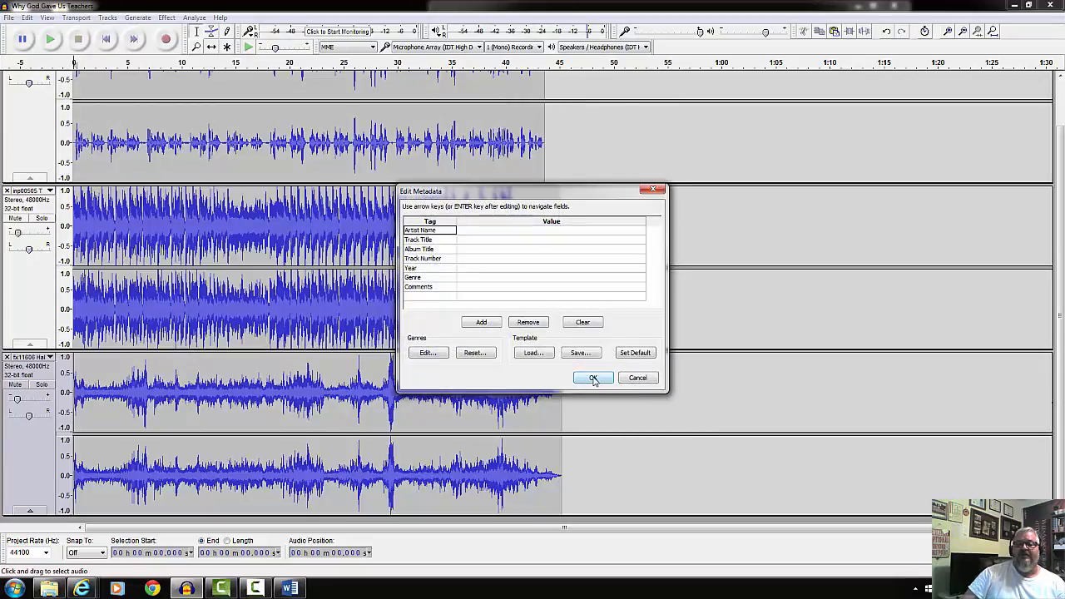
{"action": "left_click", "coordinate": [593, 378]}
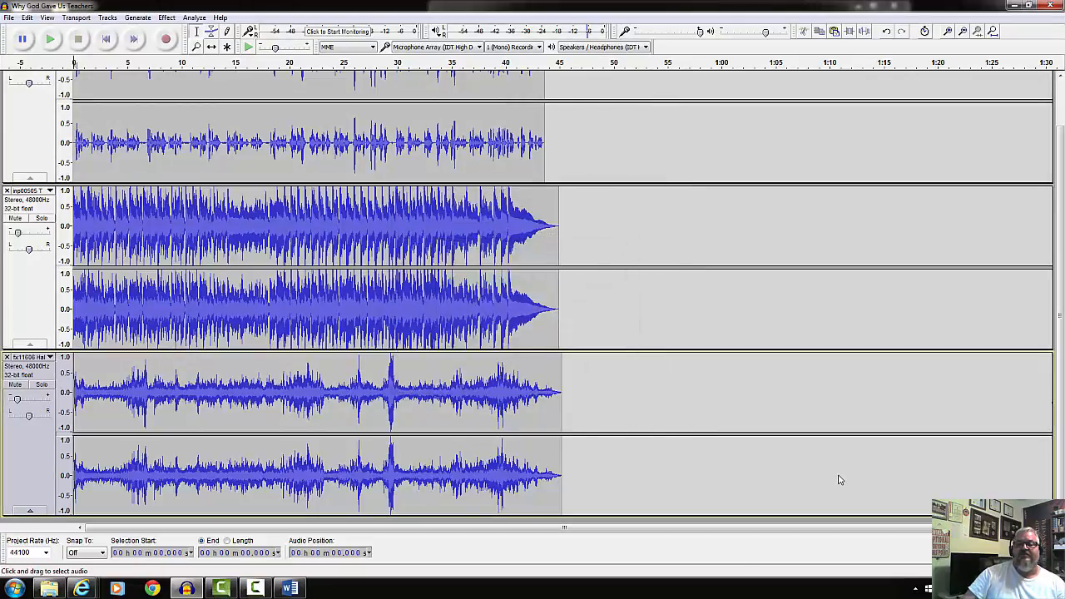
Play the exported WAV file from the desktop, close the media player and return to the Audacity project
{"action": "left_click", "coordinate": [1013, 5]}
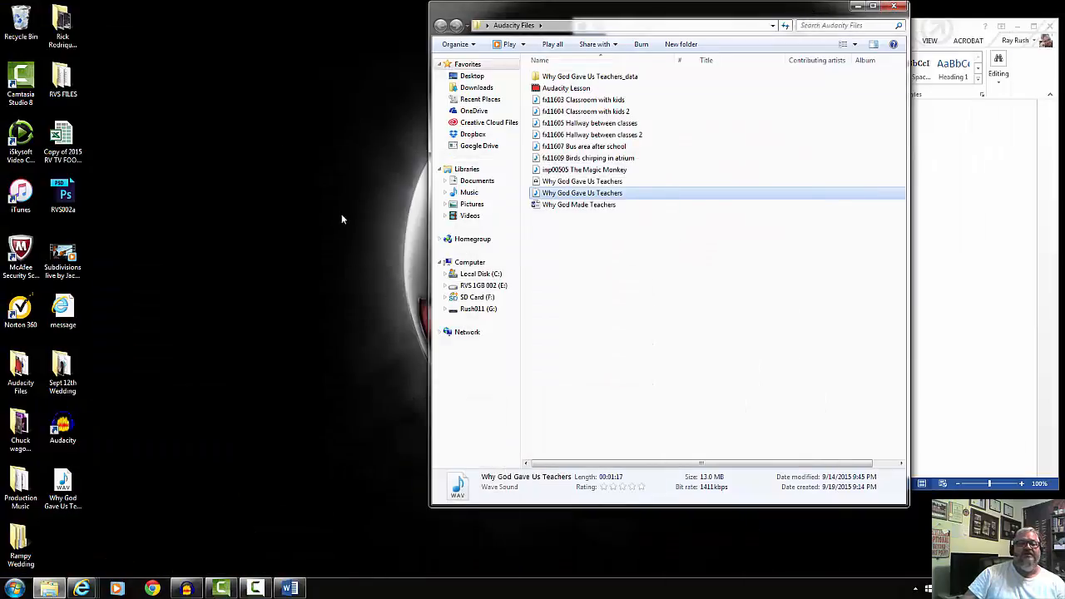
{"action": "double_click", "coordinate": [62, 487]}
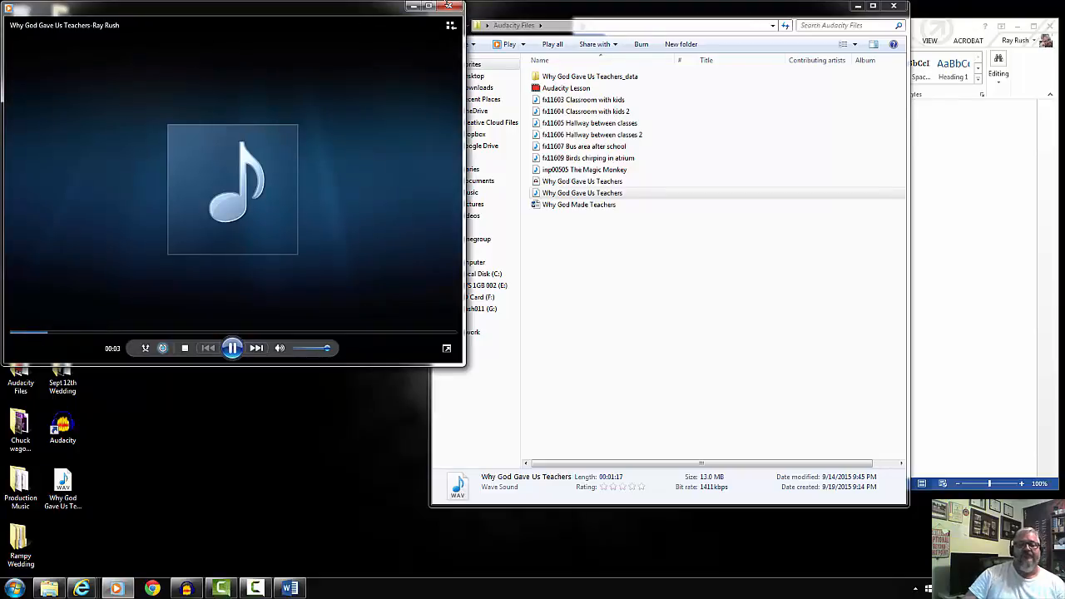
{"action": "left_click", "coordinate": [449, 6]}
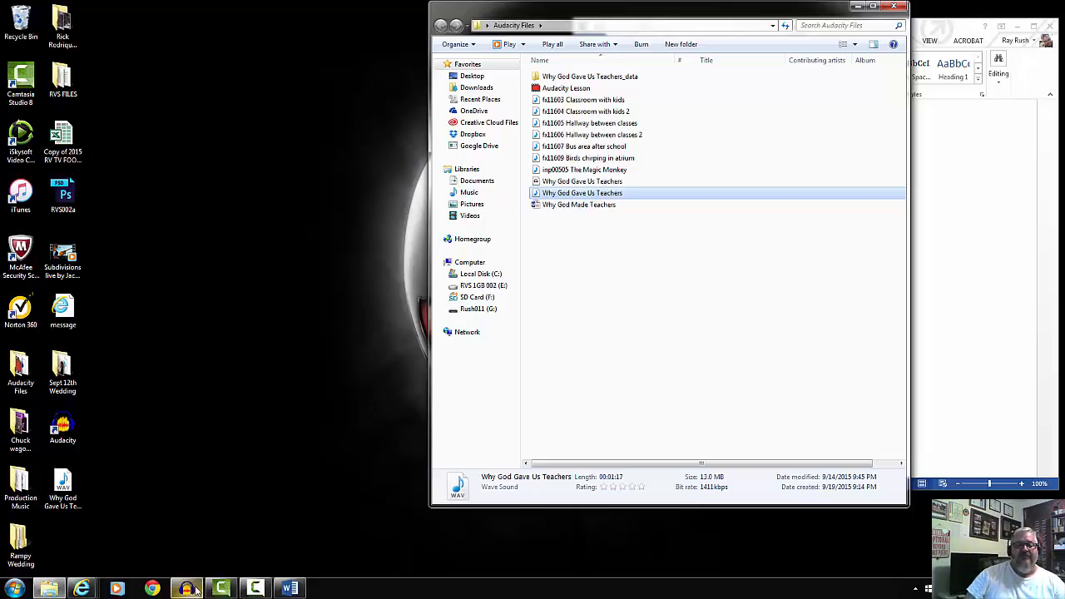
{"action": "mouse_move", "coordinate": [187, 588]}
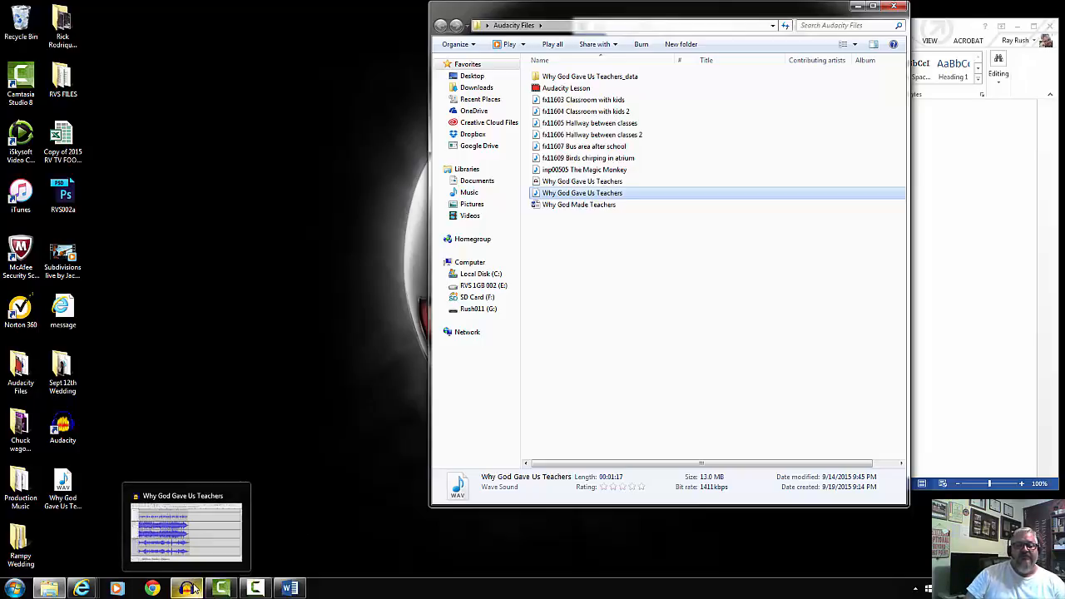
{"action": "left_click", "coordinate": [185, 529]}
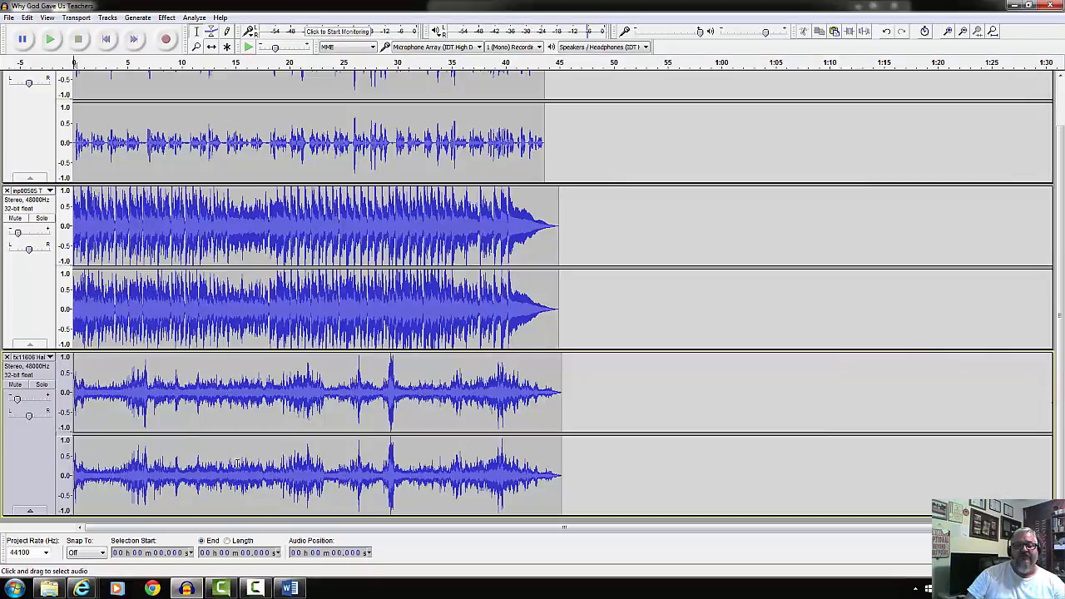
{"action": "mouse_move", "coordinate": [237, 589]}
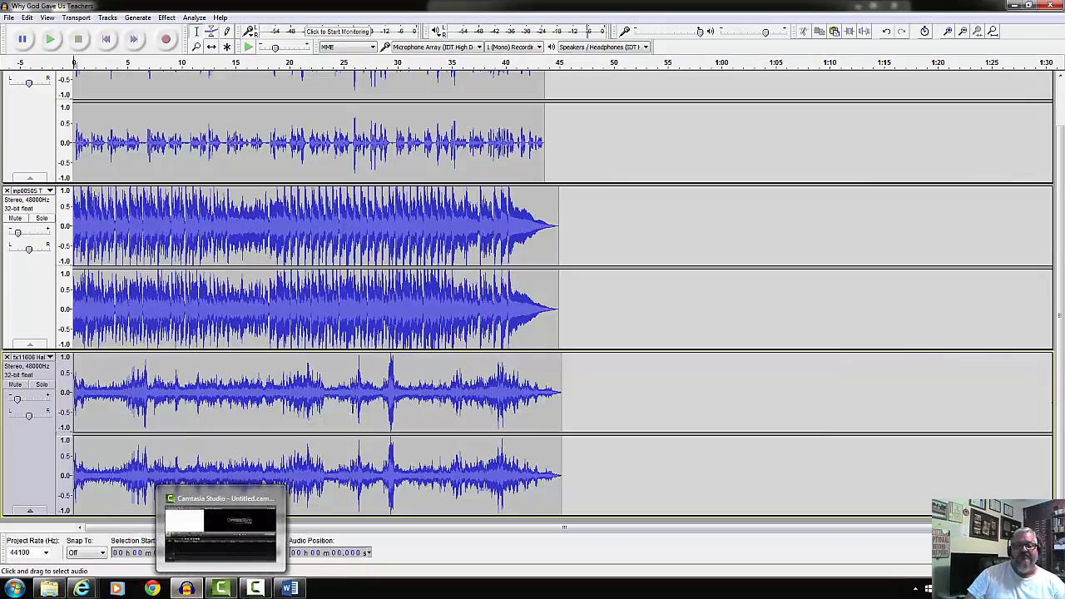
{"action": "left_click", "coordinate": [256, 589]}
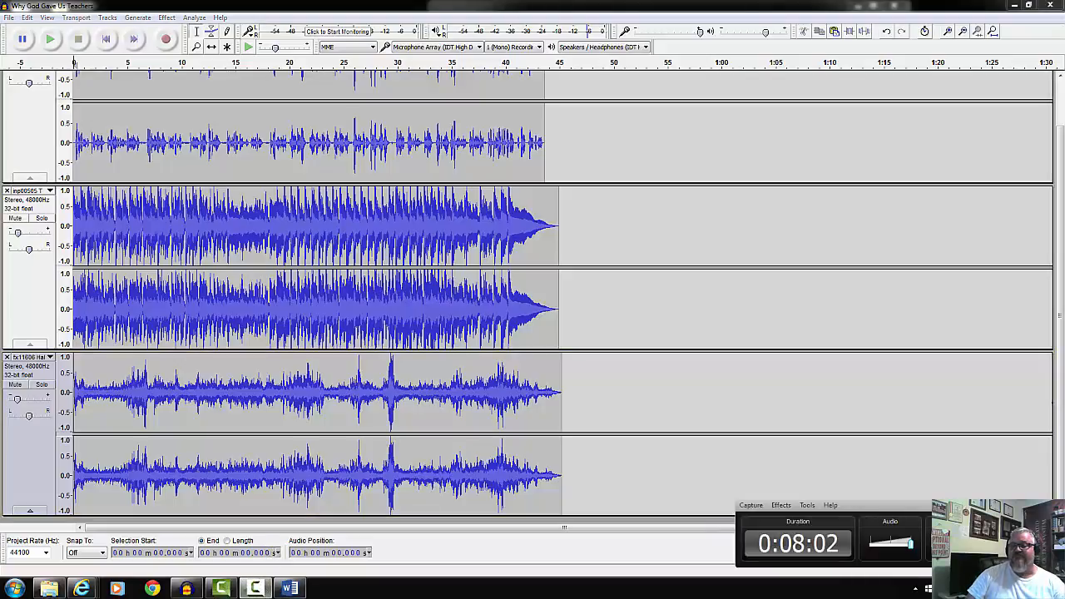